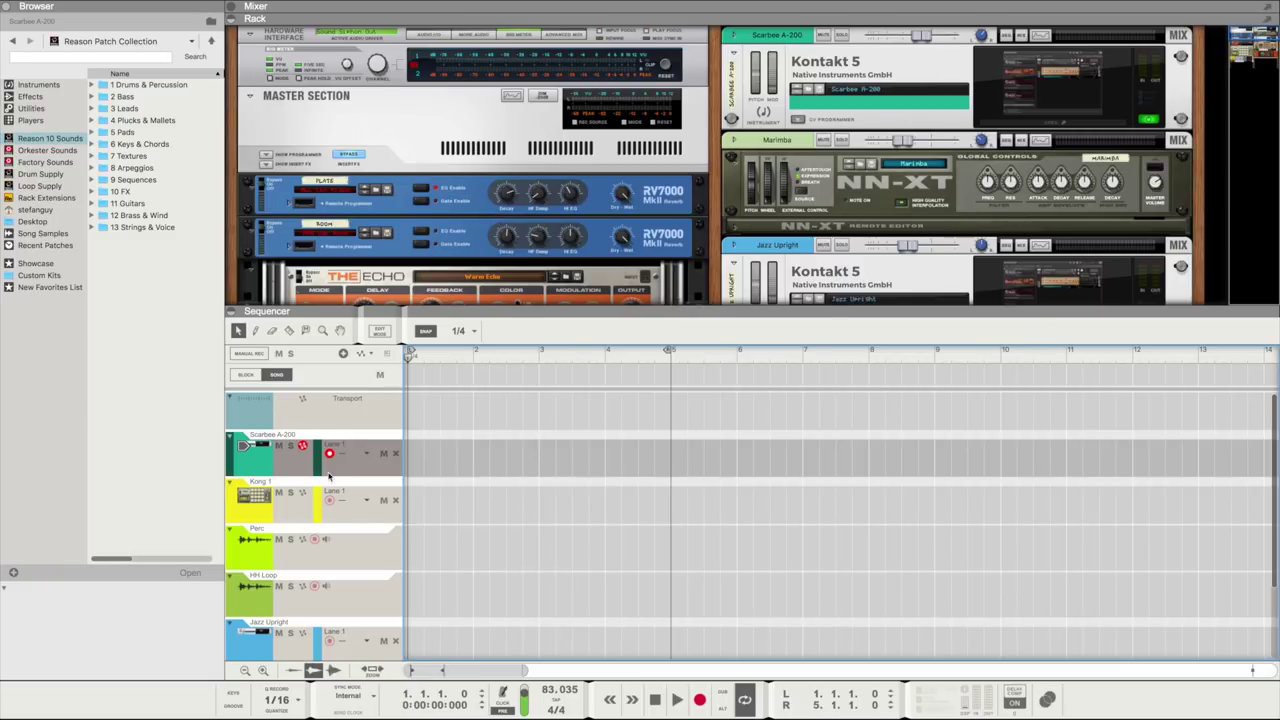
- Enlarge the rack and collapse the sequencer so the rack fills the screen
scroll(331, 478, down, 3)
scroll(333, 455, up, 3)
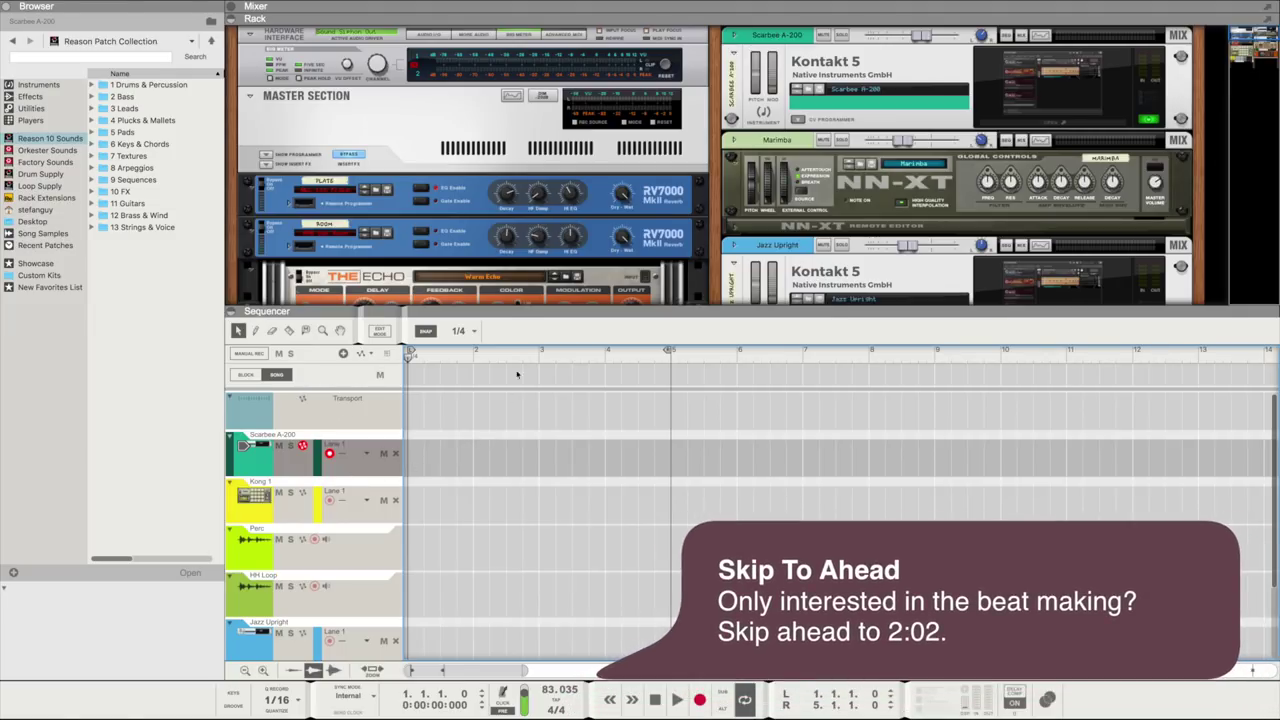
drag(531, 312, 531, 355)
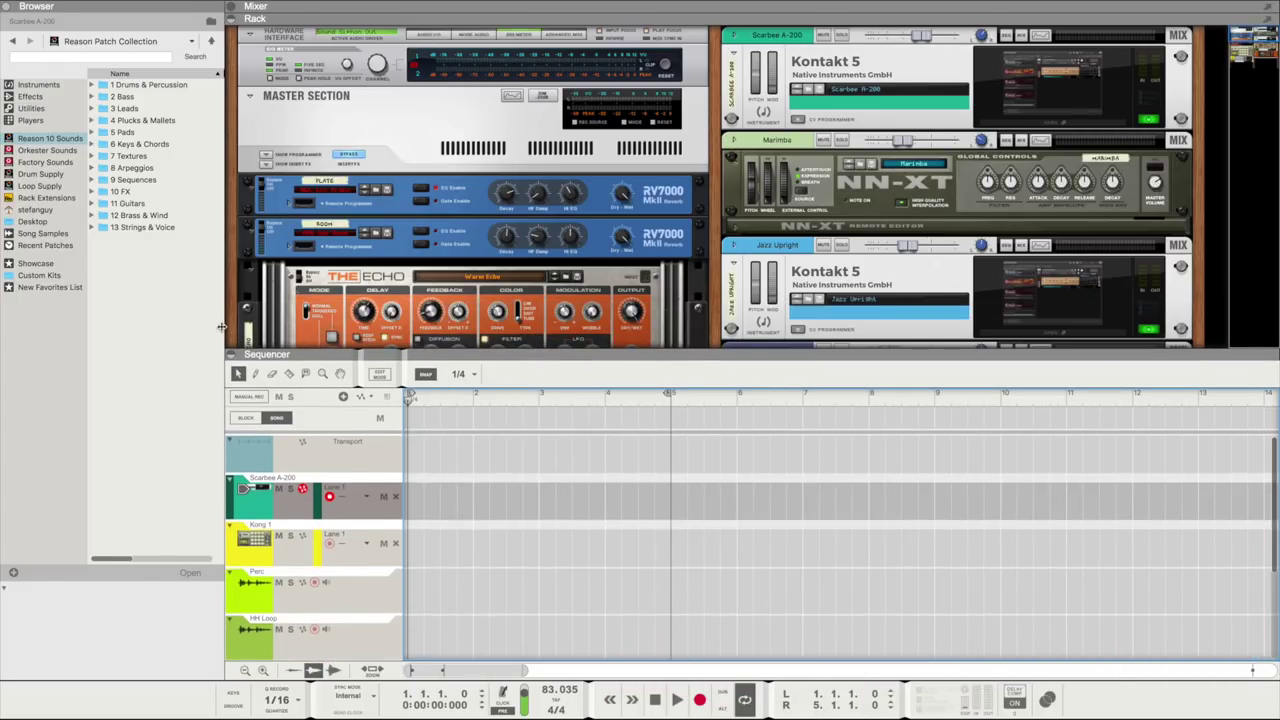
click(233, 354)
- Scroll down to Kong and audition the kick and snare on pads 1 and 2
scroll(519, 312, down, 5)
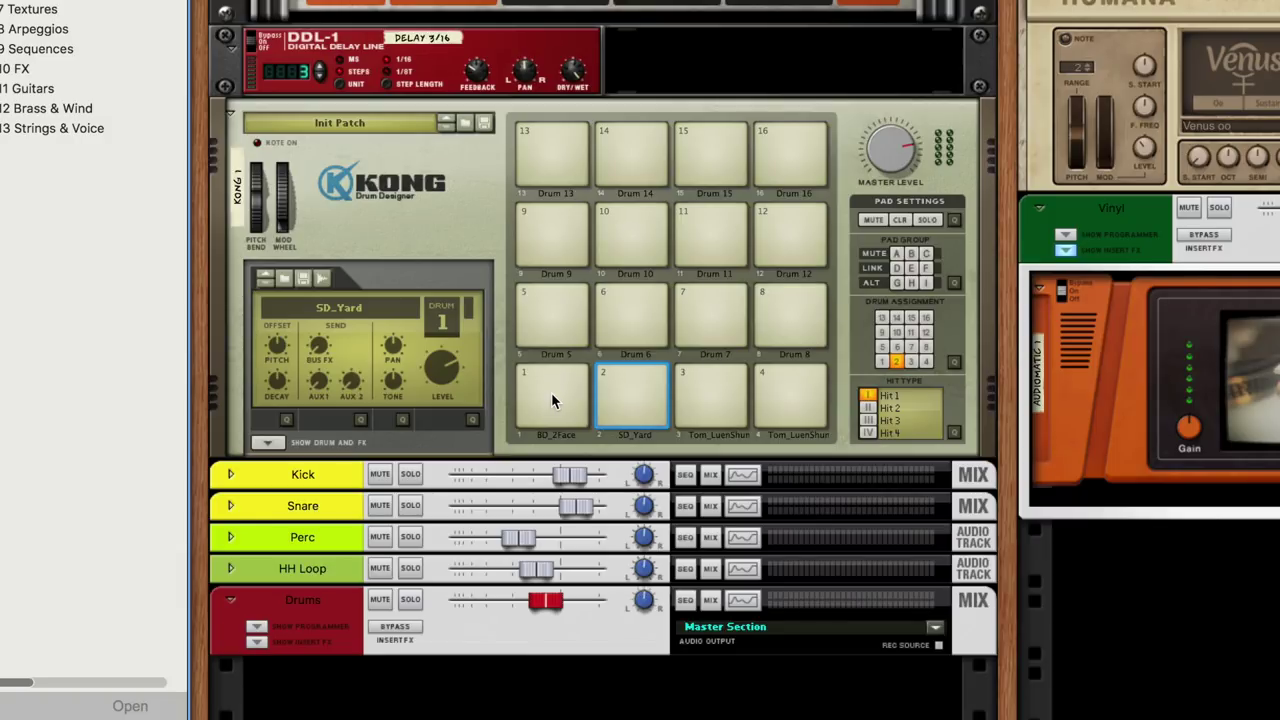
click(551, 392)
click(616, 396)
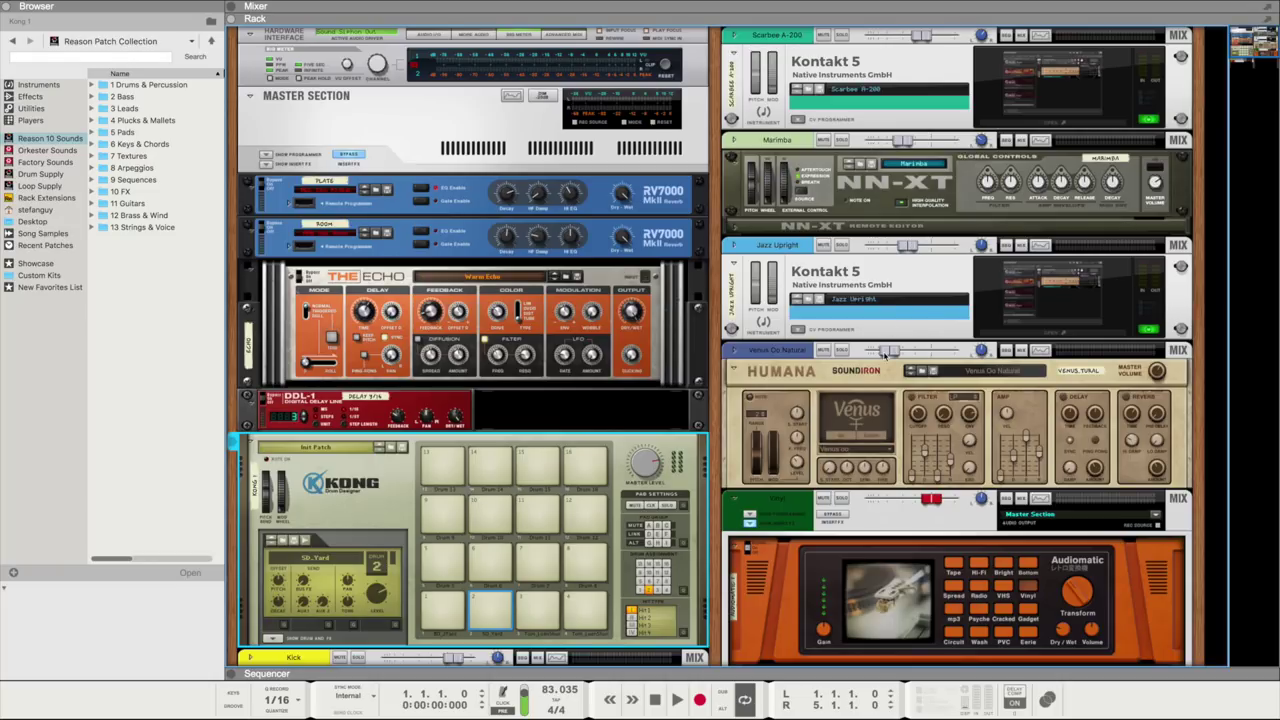
- Briefly show then hide the mixer's channel strips, and restore the sequencer below the rack
scroll(884, 357, down, 3)
scroll(884, 357, down, 1)
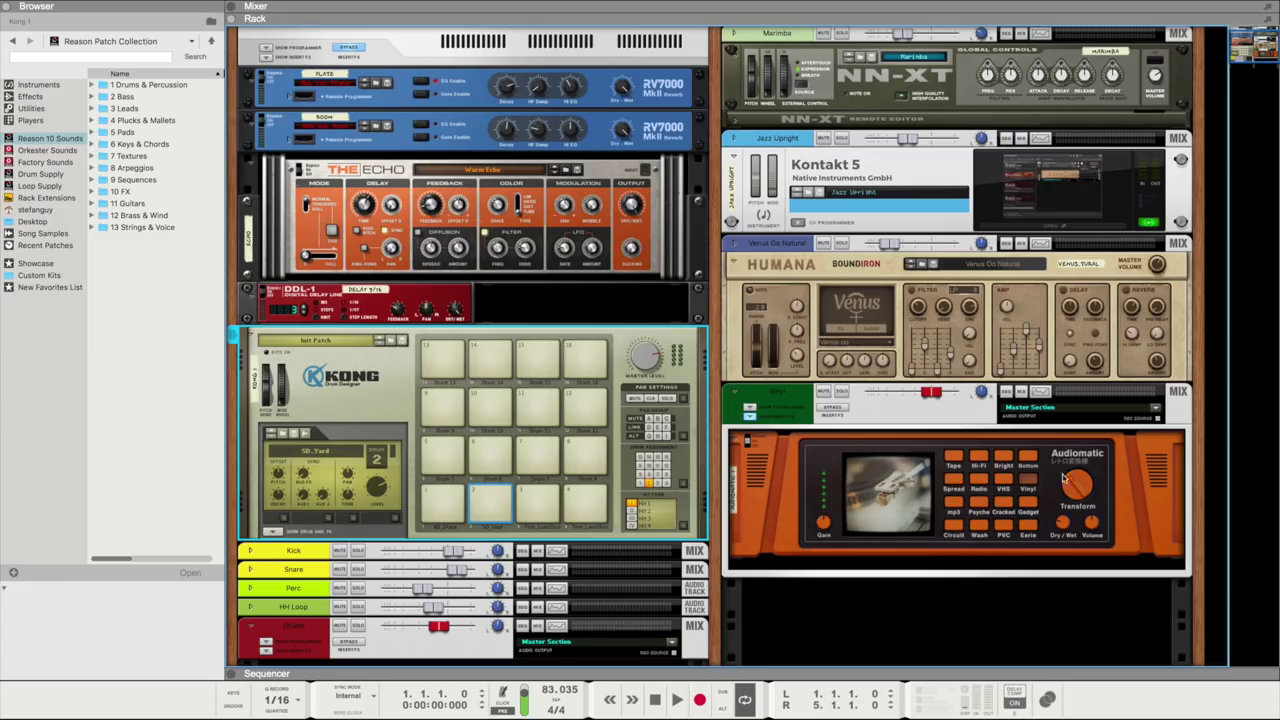
click(232, 8)
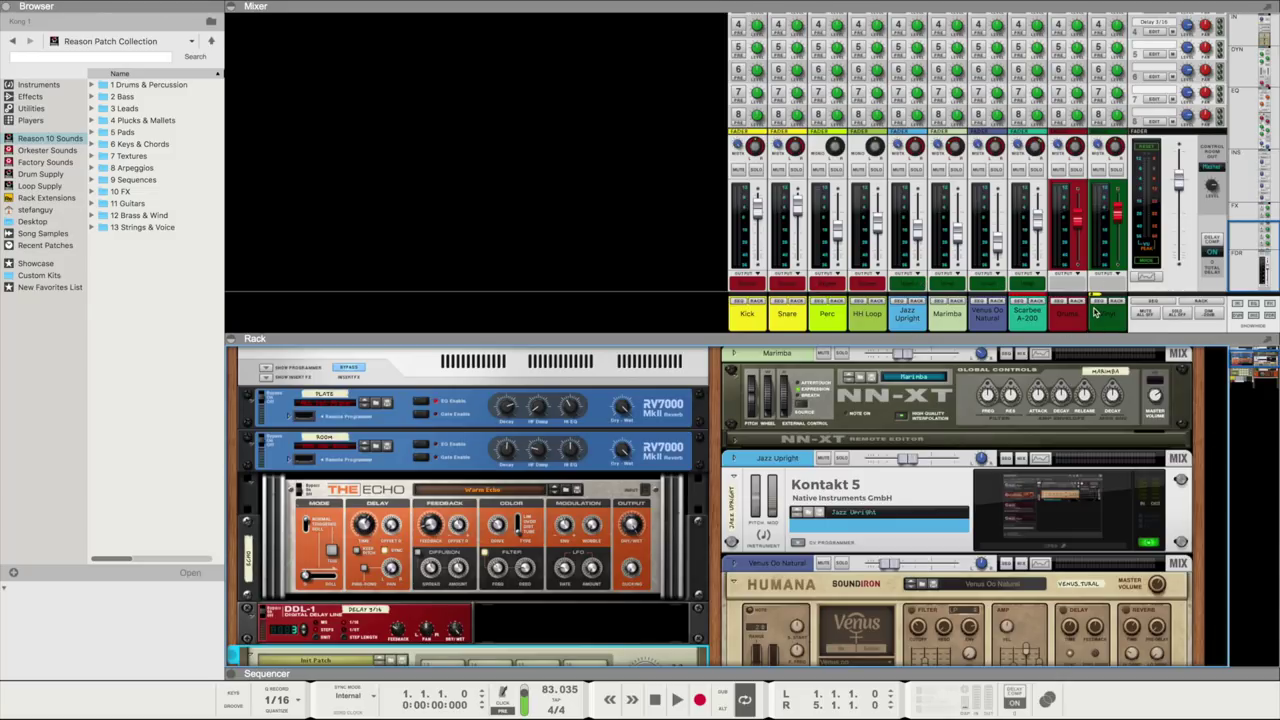
click(231, 8)
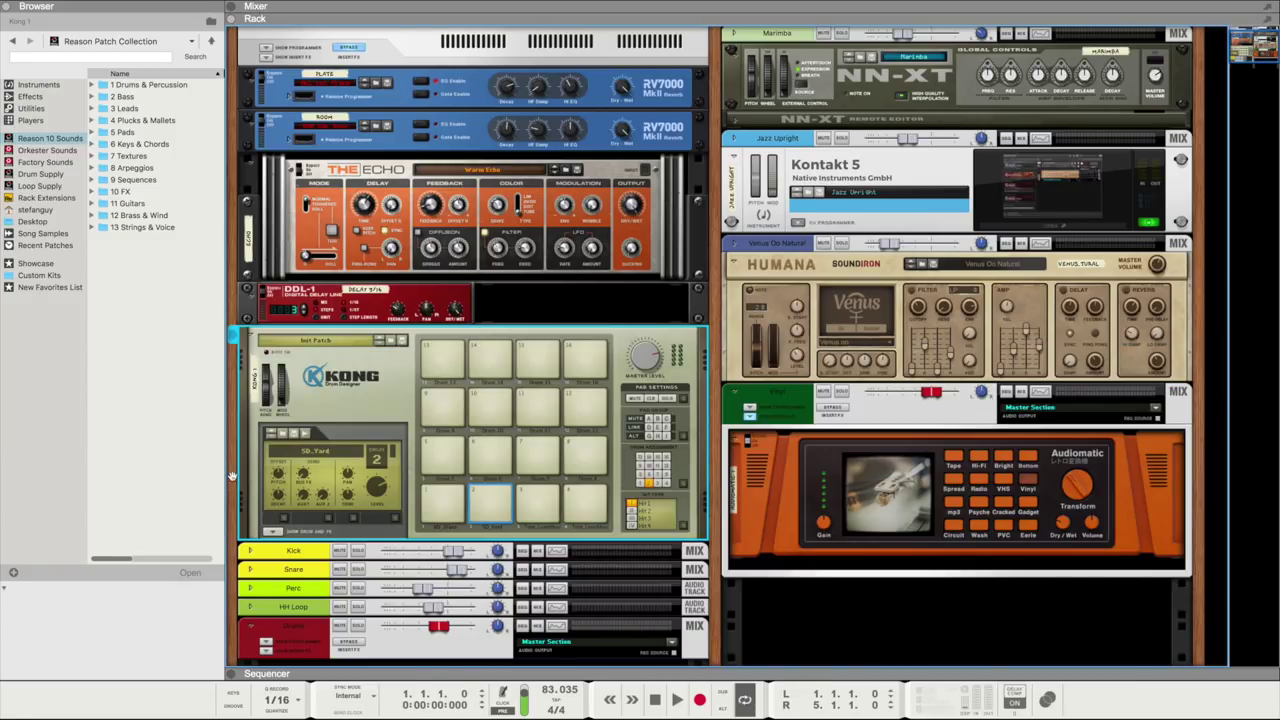
click(232, 674)
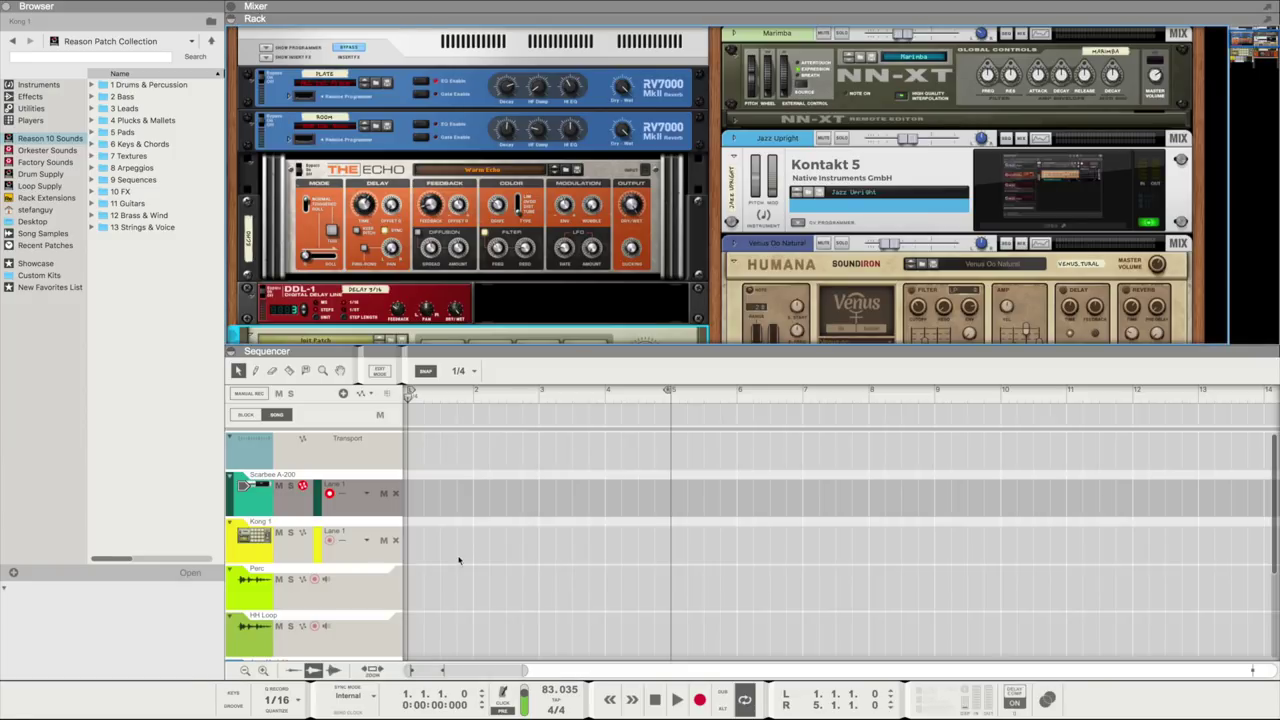
- Record a four-bar electric piano take on the selected Scarbee A-200 track, then stop
click(248, 486)
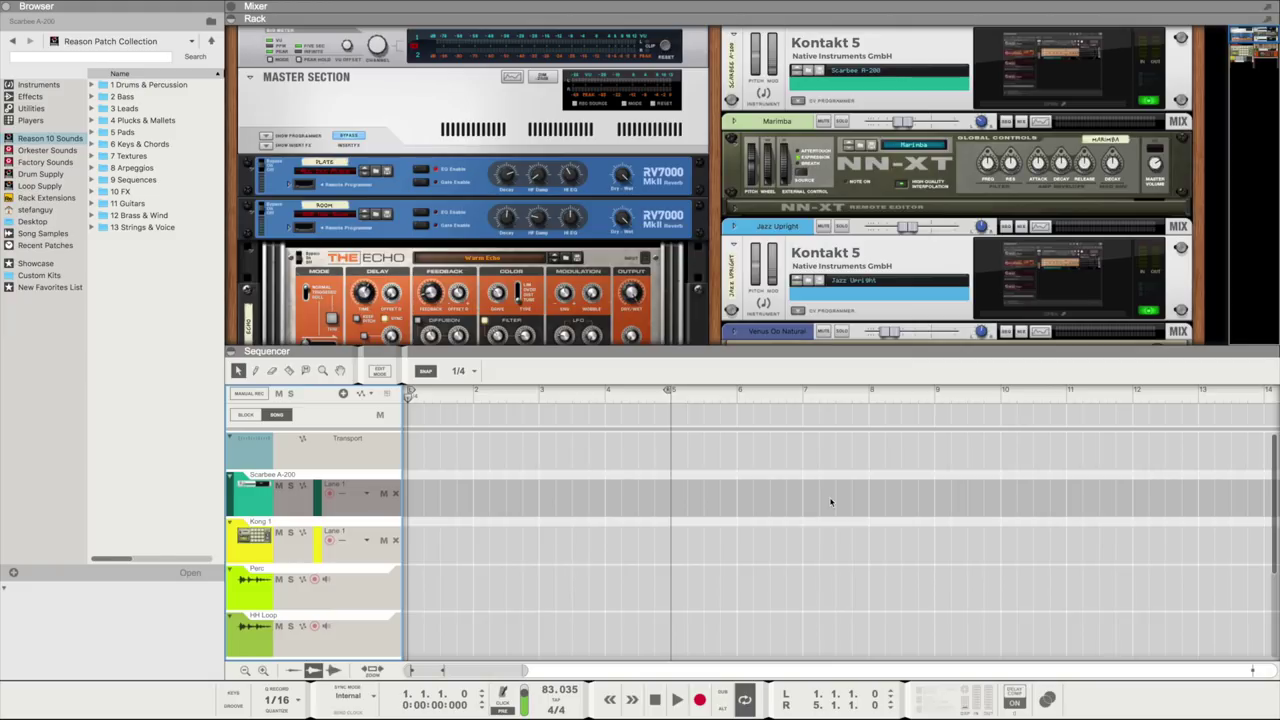
scroll(830, 502, down, 1)
key(super+Return)
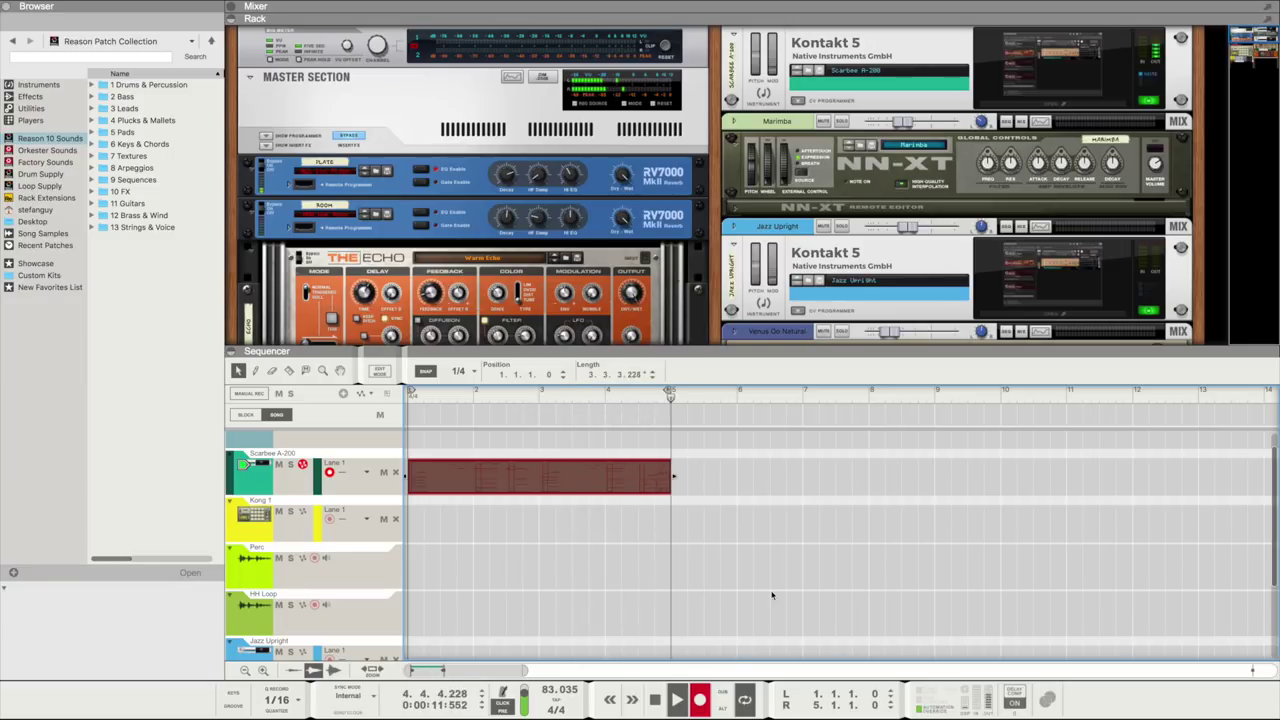
key(space)
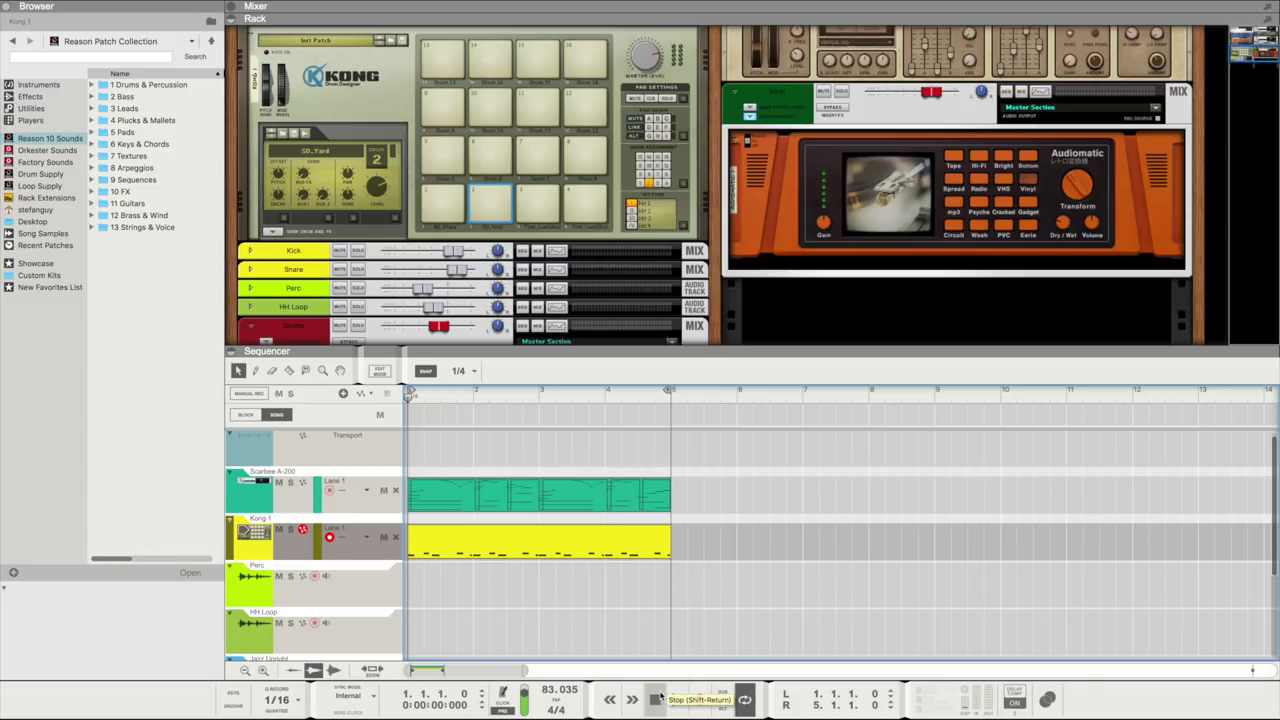
- Show and hide the ReGroove groove settings, then select the Perc track
click(231, 707)
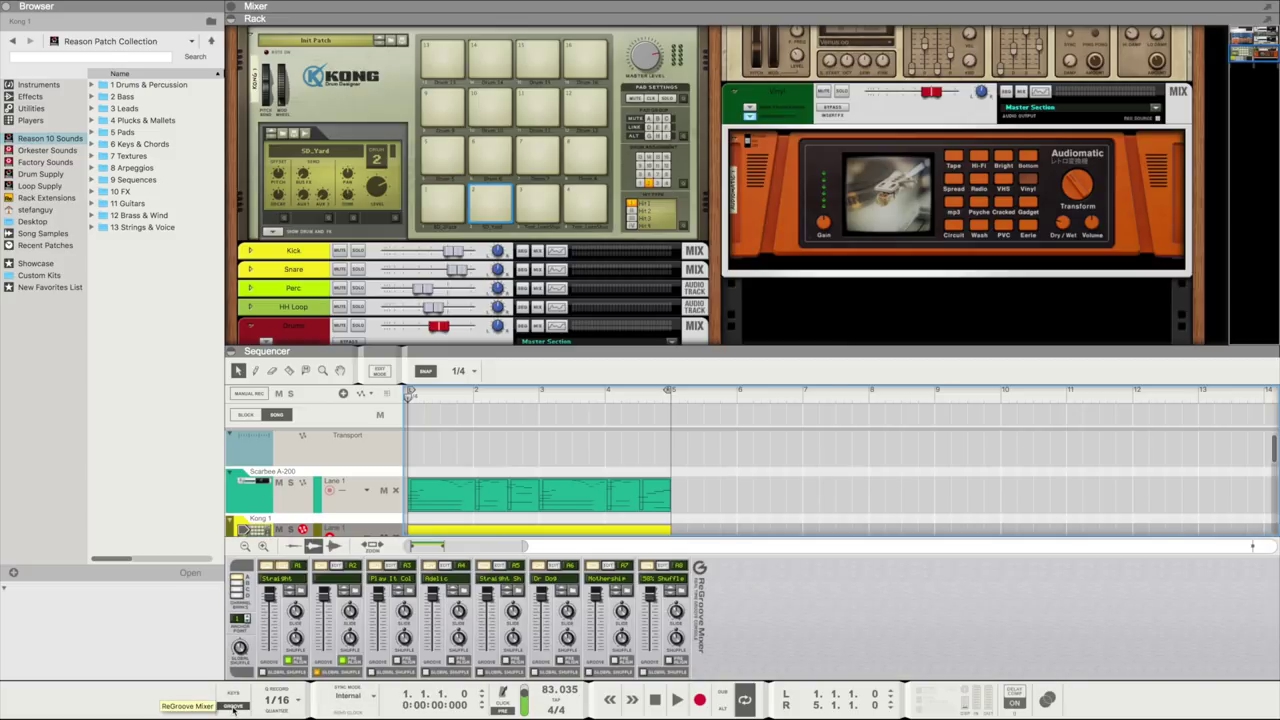
click(233, 707)
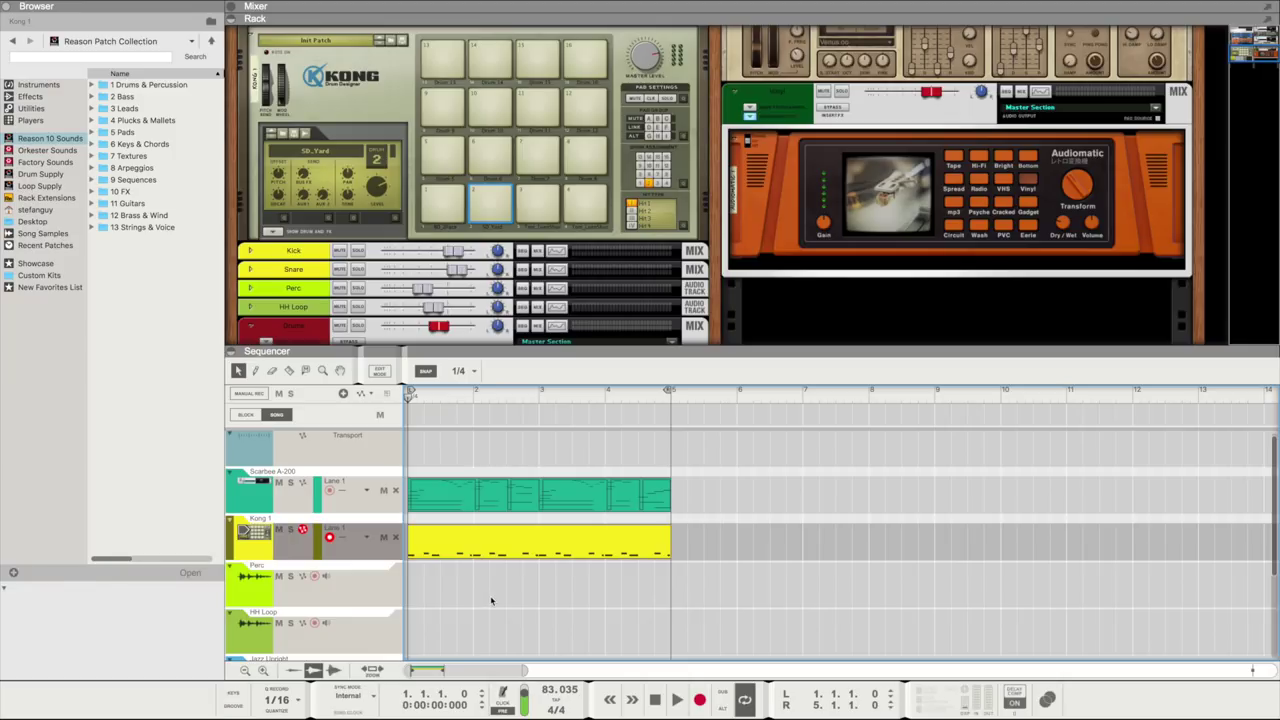
click(350, 597)
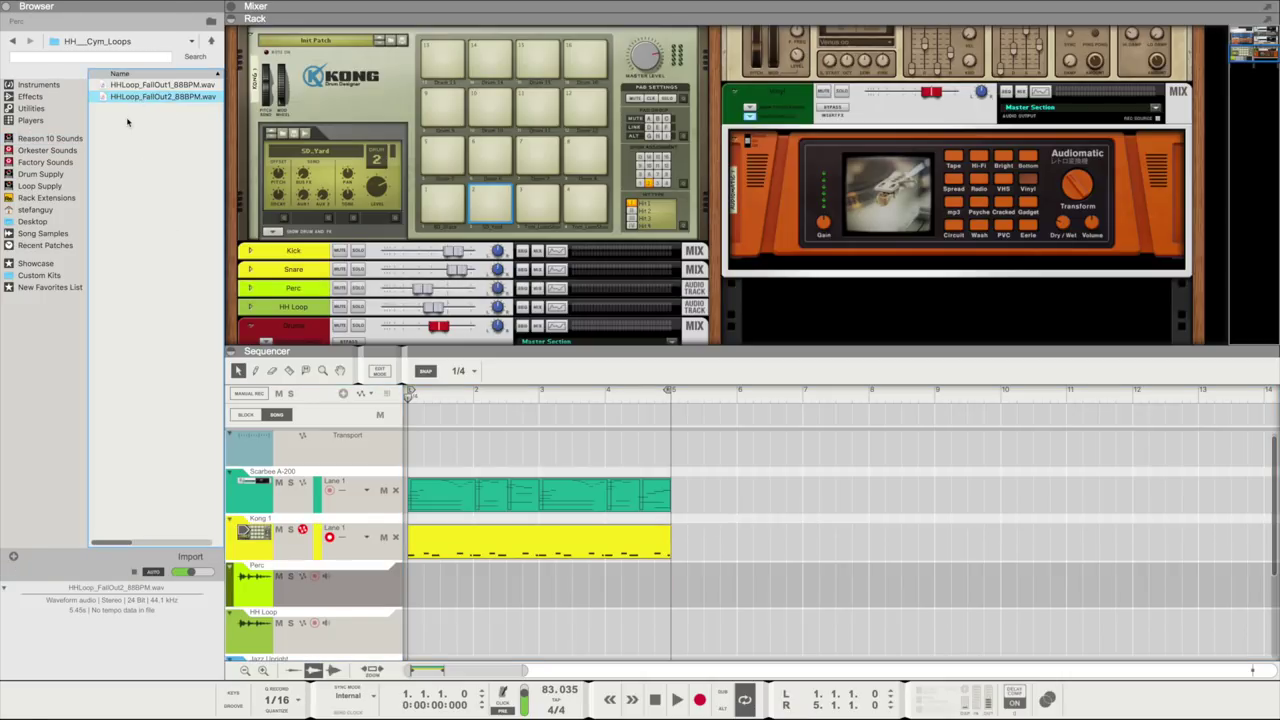
- Drop HHLoop_FallOut2_88BPM.wav onto HH Loop and PercLoop_Running_77BPM.wav onto Perc
drag(130, 96, 445, 634)
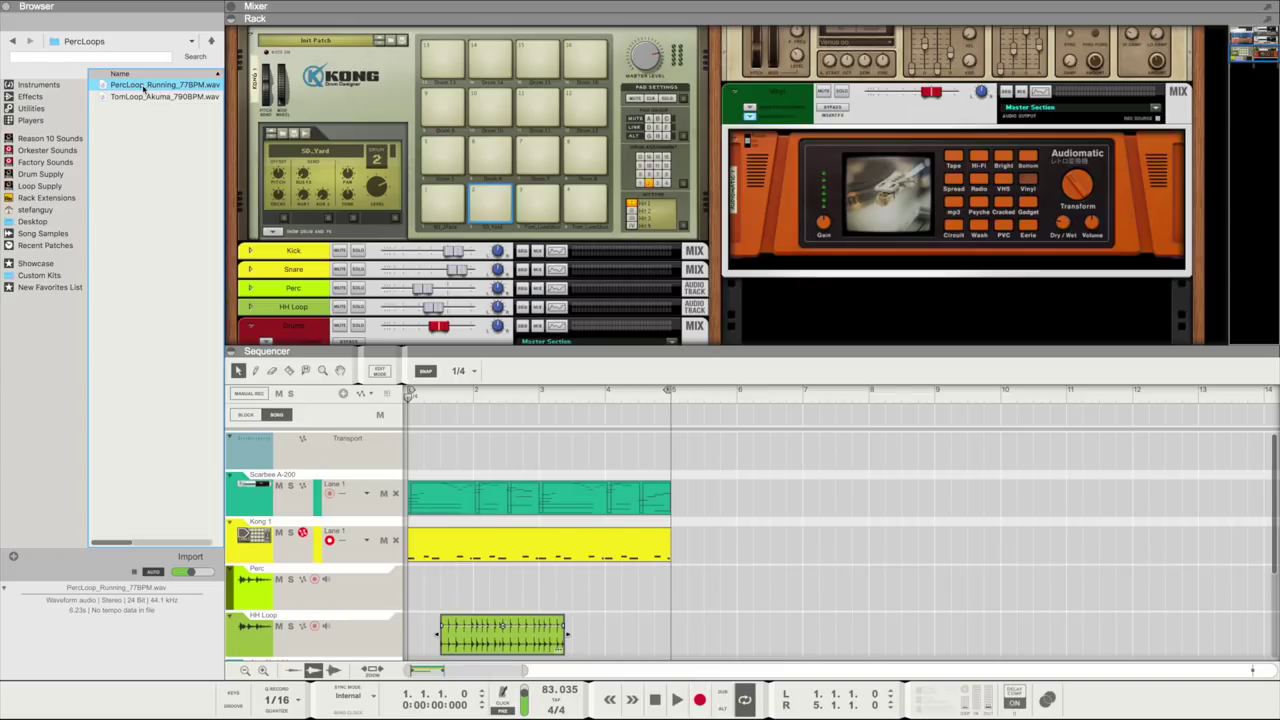
drag(143, 88, 453, 592)
- Trim the Perc loop clip to exactly two bars
scroll(505, 590, down, 3)
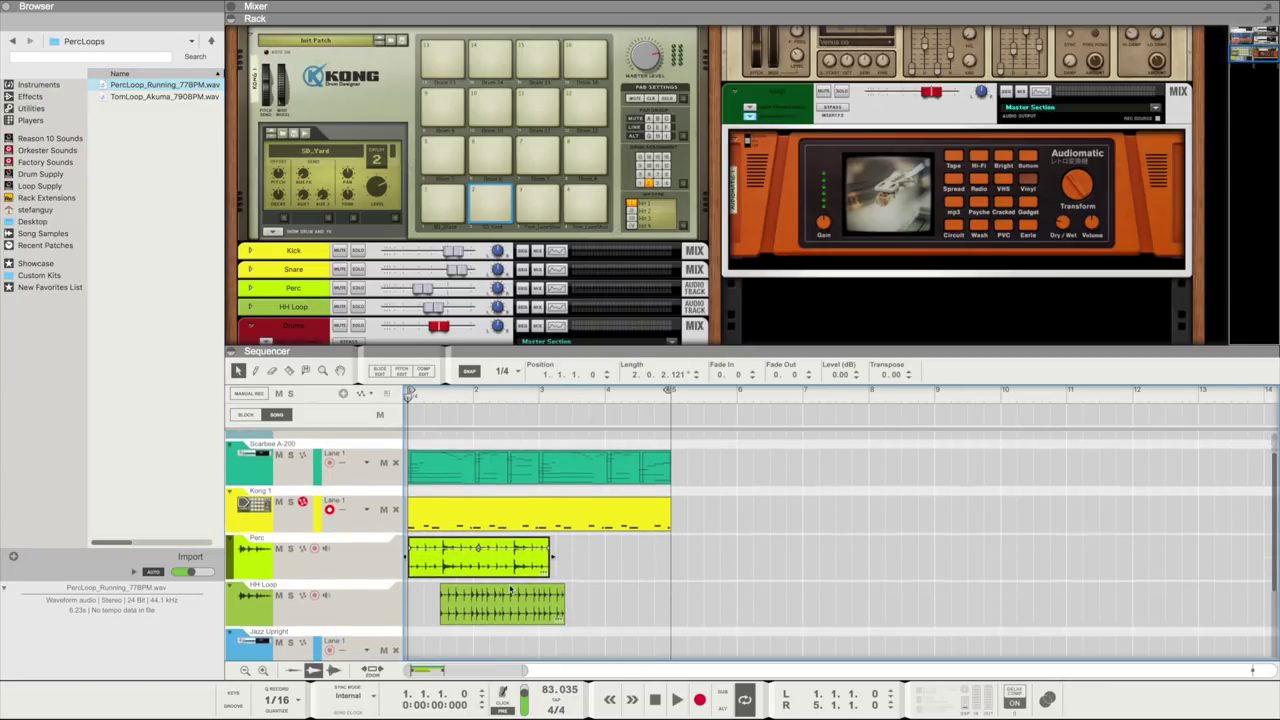
drag(490, 586, 460, 585)
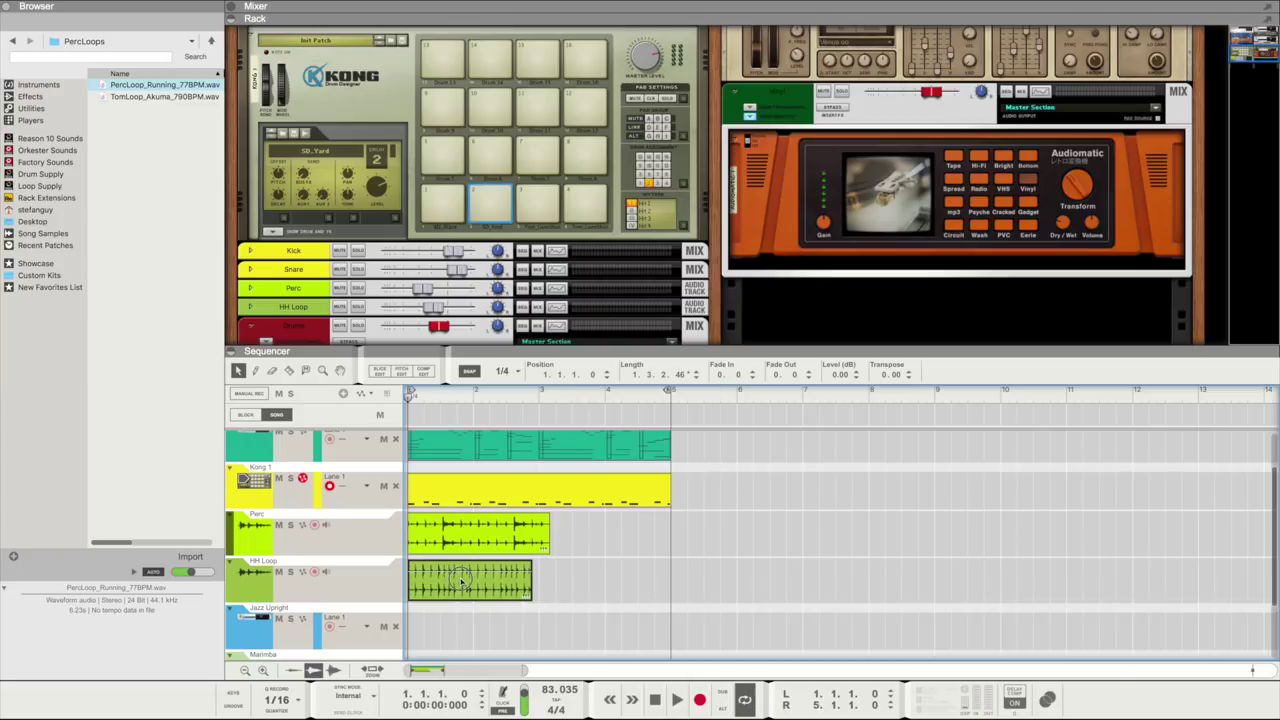
scroll(529, 546, up, 2)
click(535, 563)
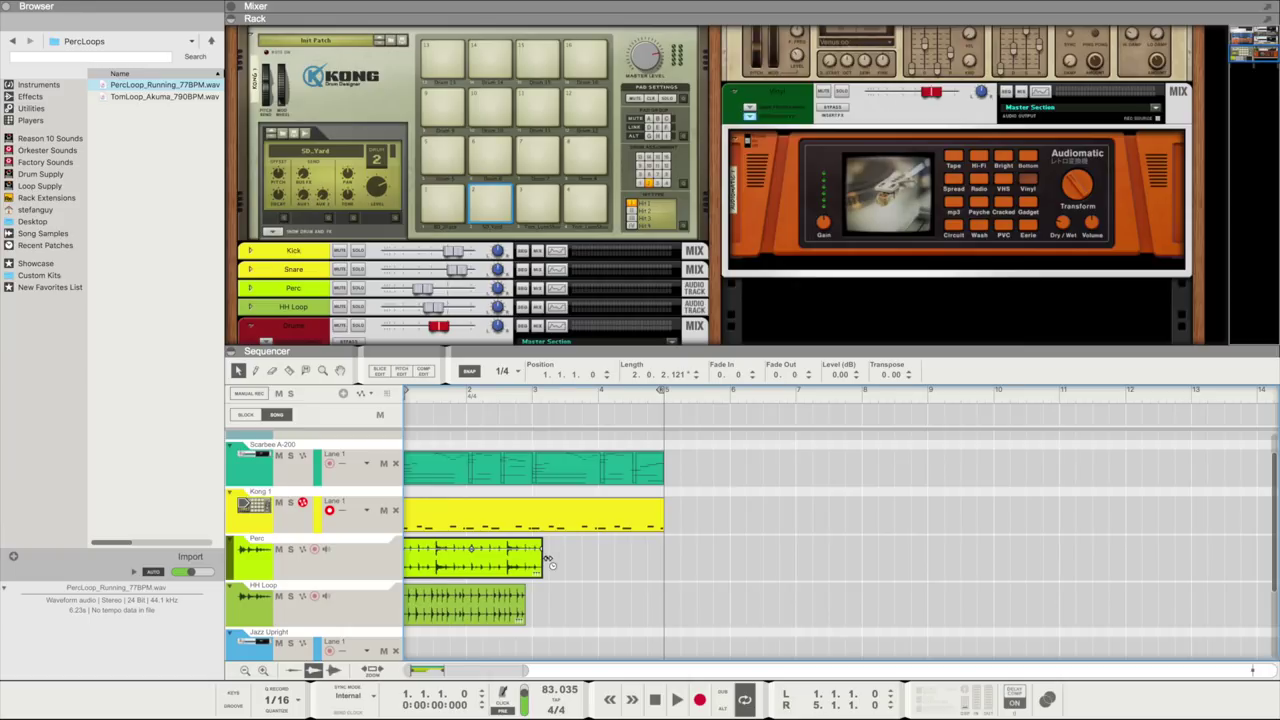
click(549, 562)
drag(549, 562, 536, 557)
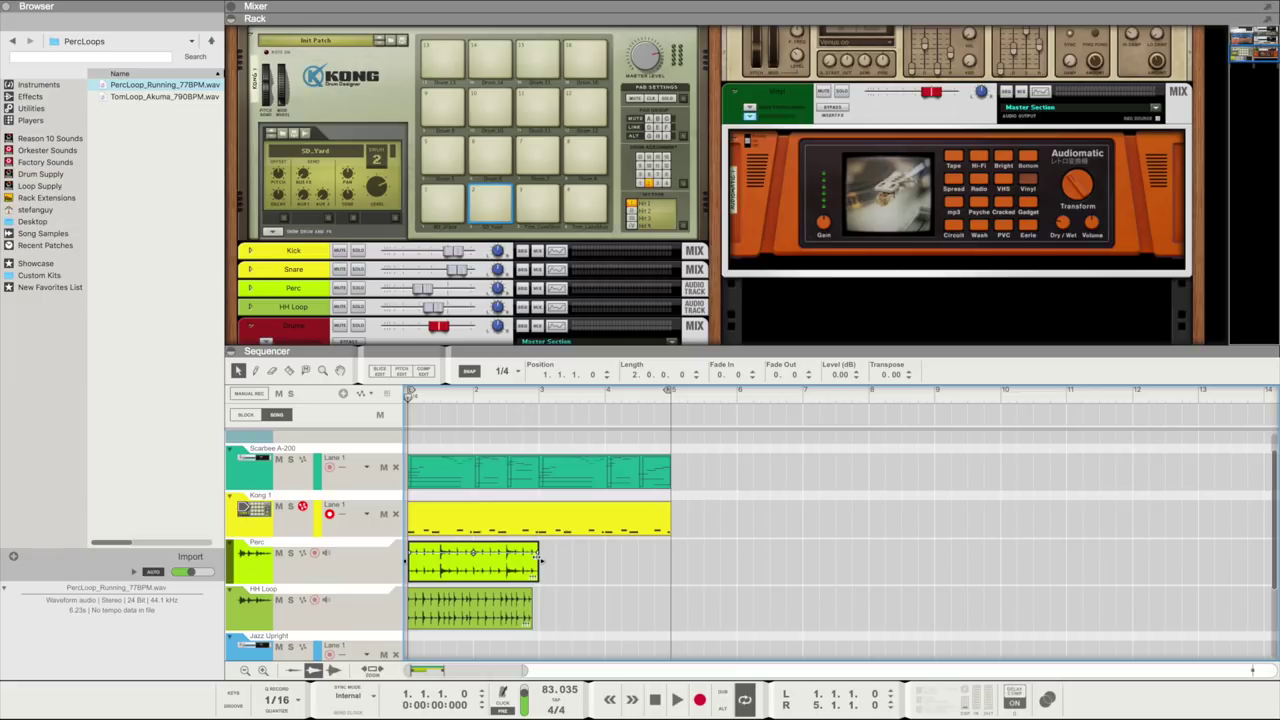
- Cut the HH Loop clip to a short slice and repeat it up to bar 5
click(494, 603)
drag(532, 600, 541, 600)
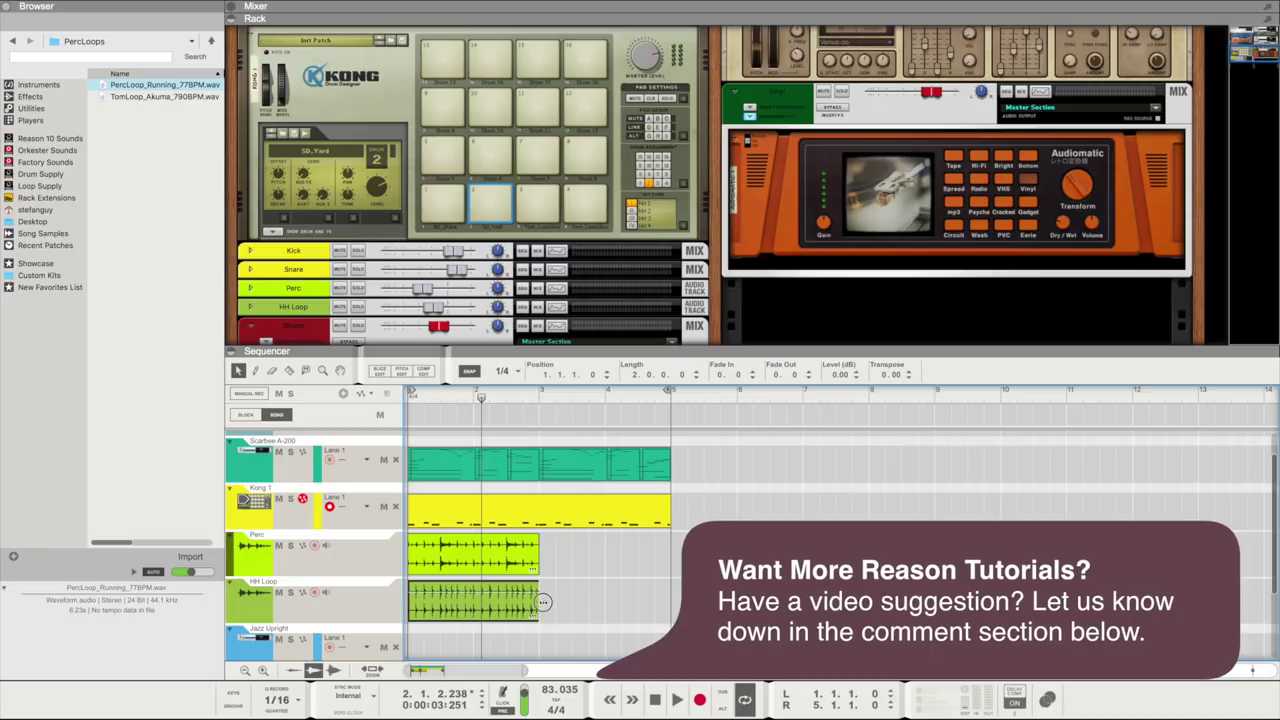
drag(540, 600, 441, 602)
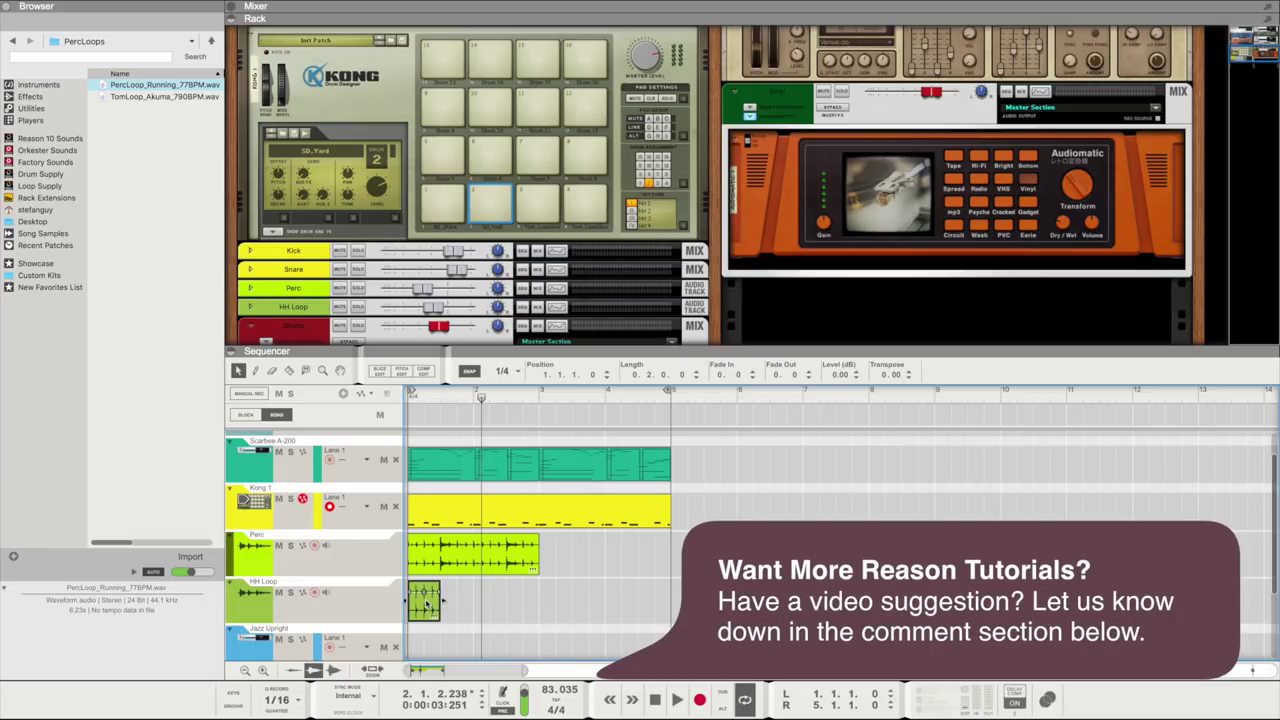
key(super+d)
key(super+d)
key(super+d)
key(super+d)
key(super+d)
key(super+d)
key(super+d)
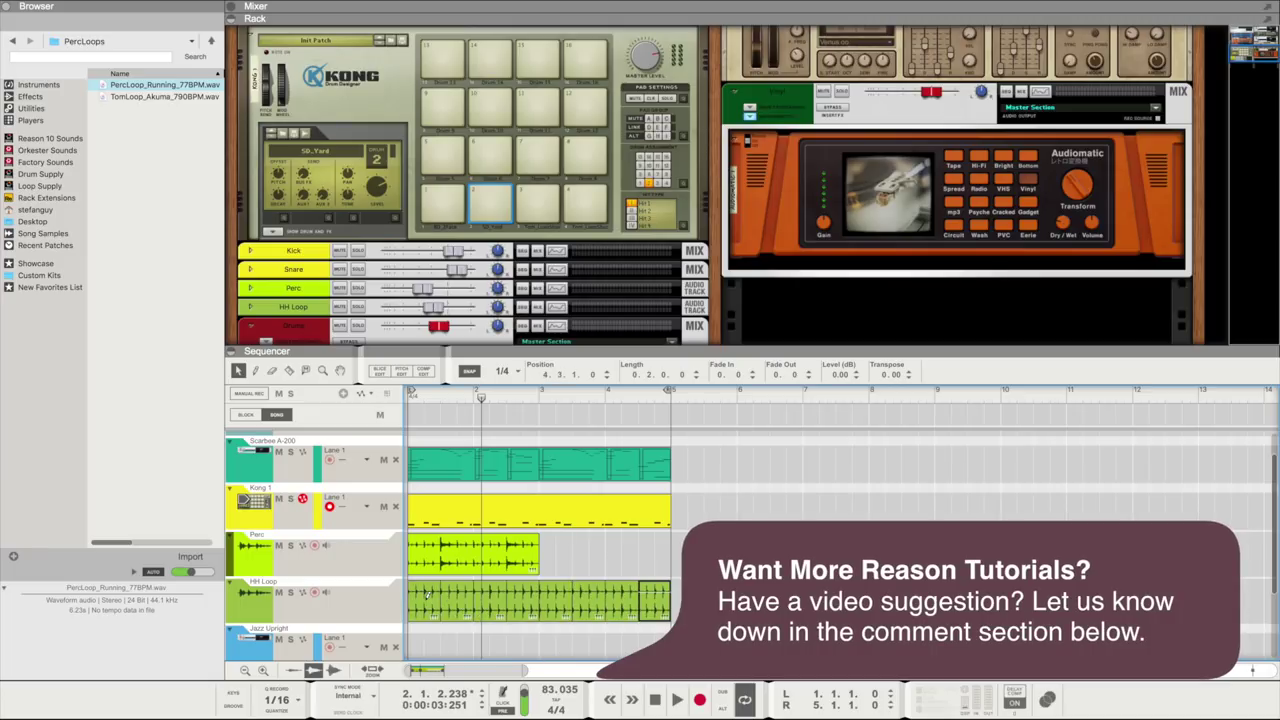
- Copy the Perc clip to start at bar 3 and play the loops back
drag(466, 558, 600, 558)
key(space)
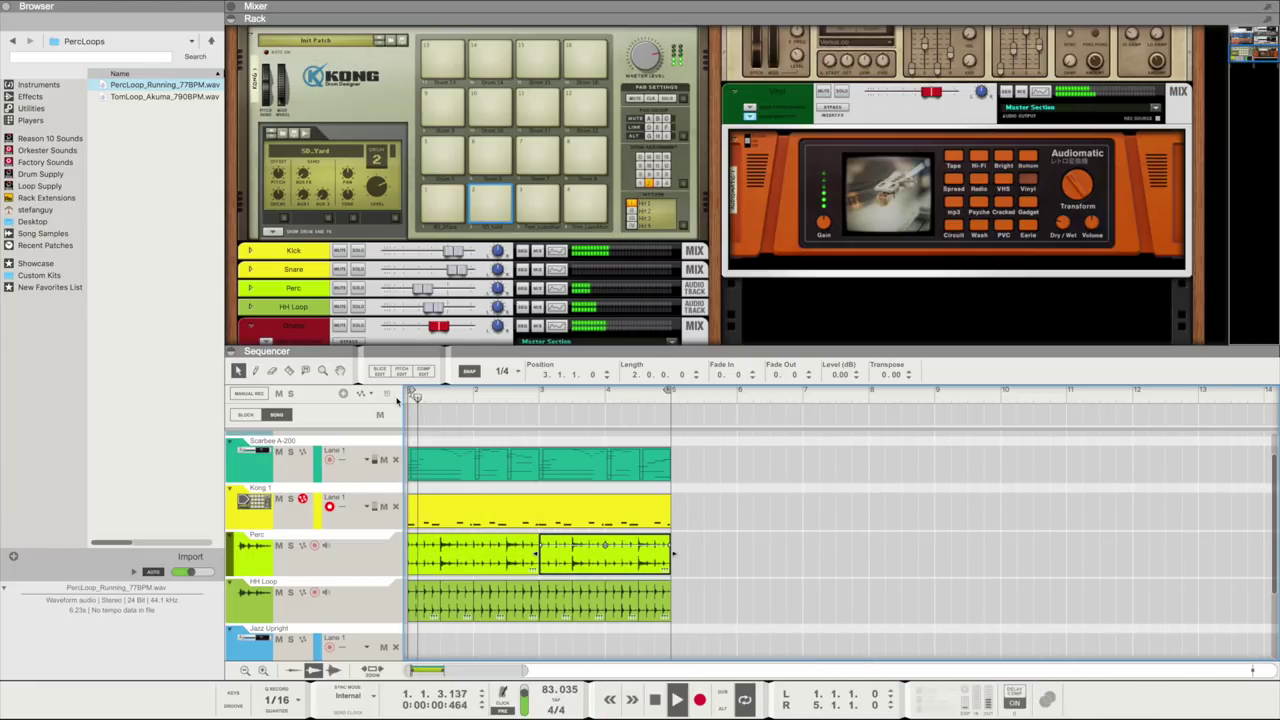
click(710, 500)
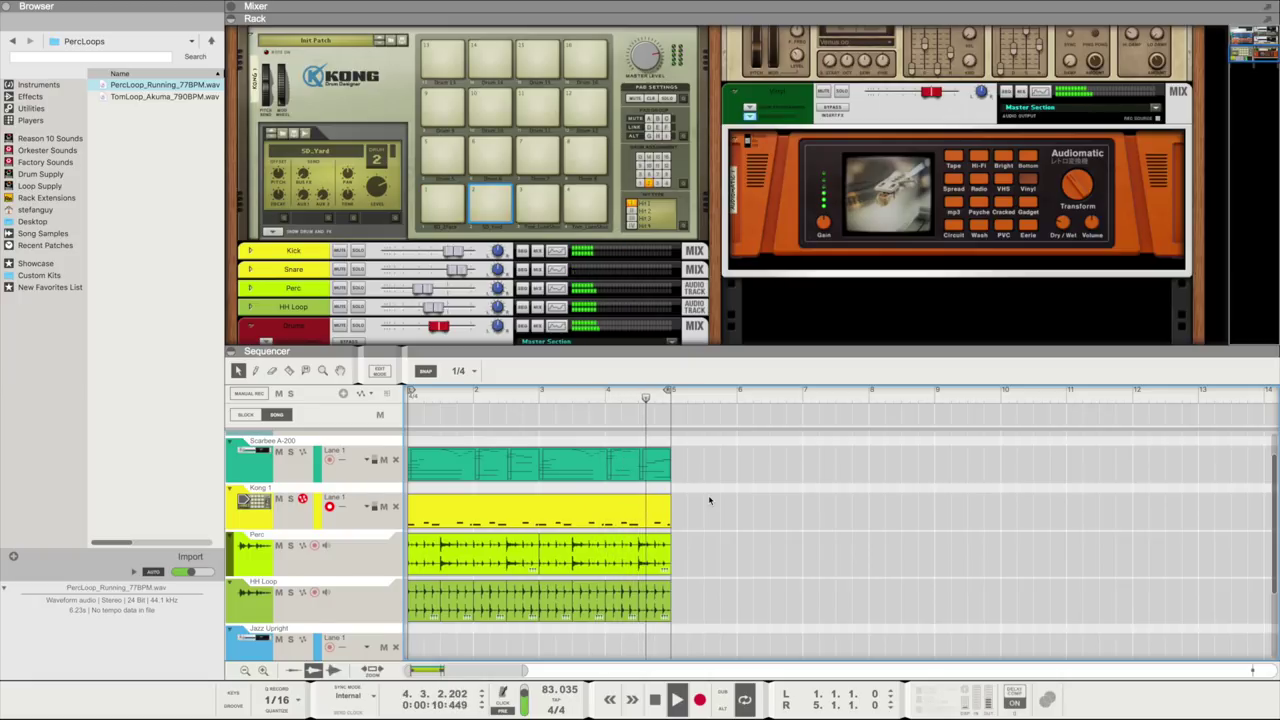
scroll(306, 600, down, 2)
click(306, 617)
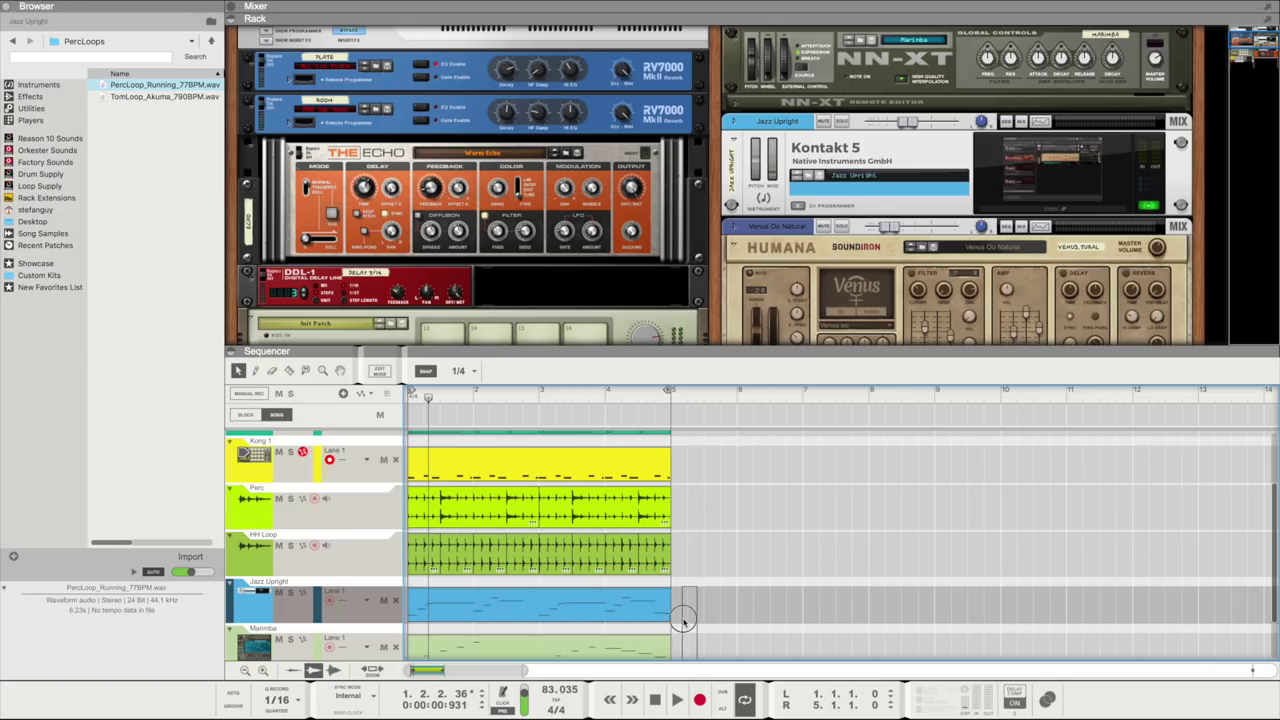
- Duplicate every clip to bars 5–9, then undo that duplication
scroll(432, 480, up, 2)
key(ctrl+a)
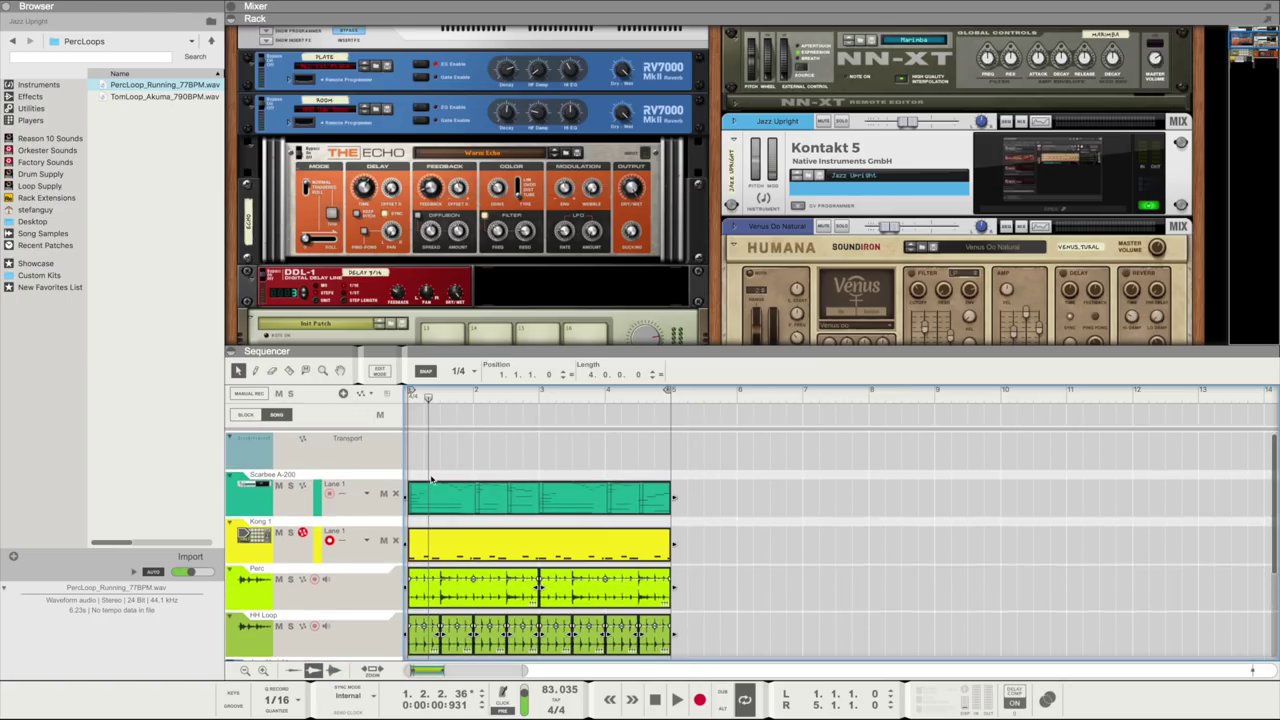
key(ctrl+d)
scroll(830, 458, down, 3)
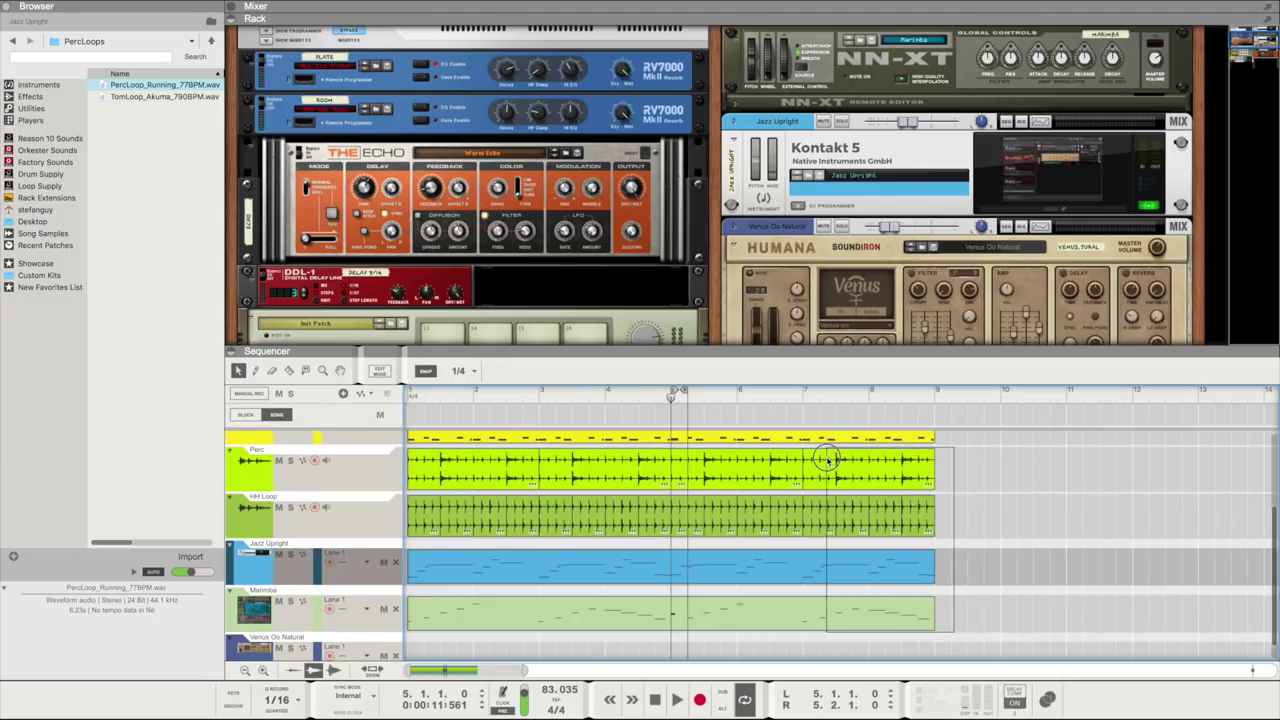
scroll(706, 403, up, 3)
key(ctrl+z)
- Repeat the one-beat slices across bar 5, deleting them on bass and marimba
drag(697, 481, 727, 484)
scroll(740, 580, down, 3)
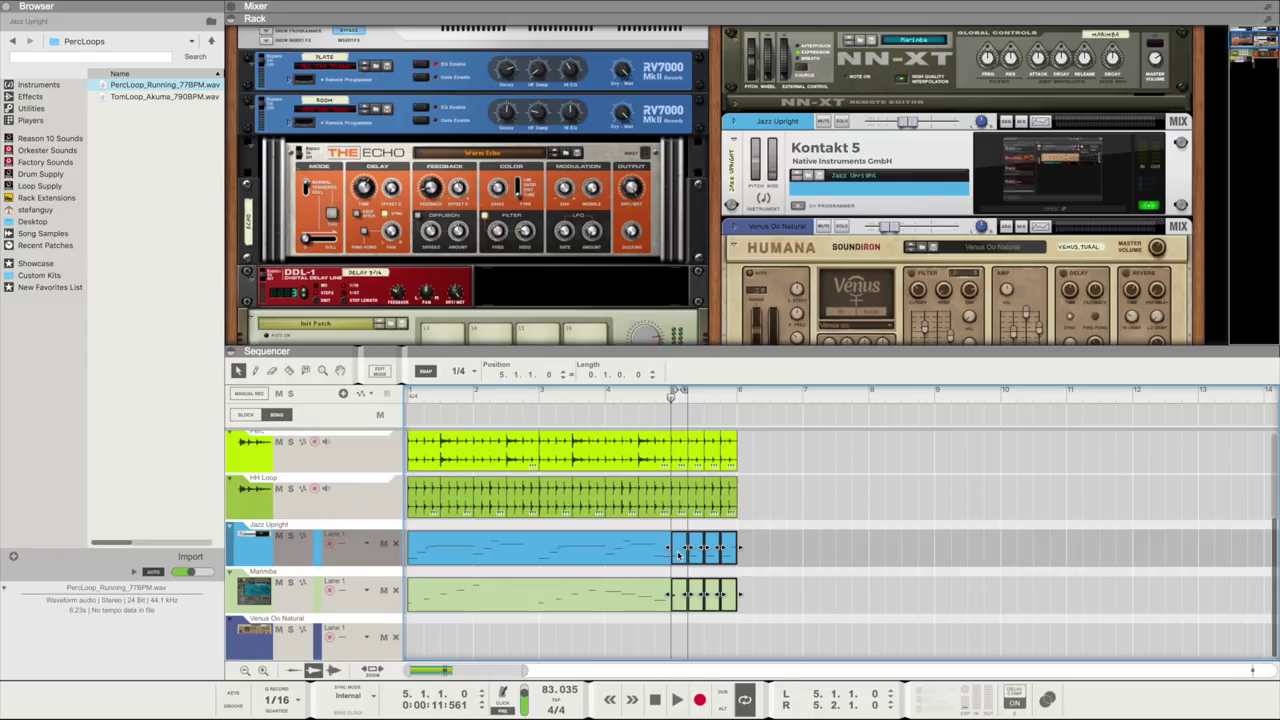
key(Delete)
- Lower the last note of the keys clip from F#1 to D#1
key(ctrl+e)
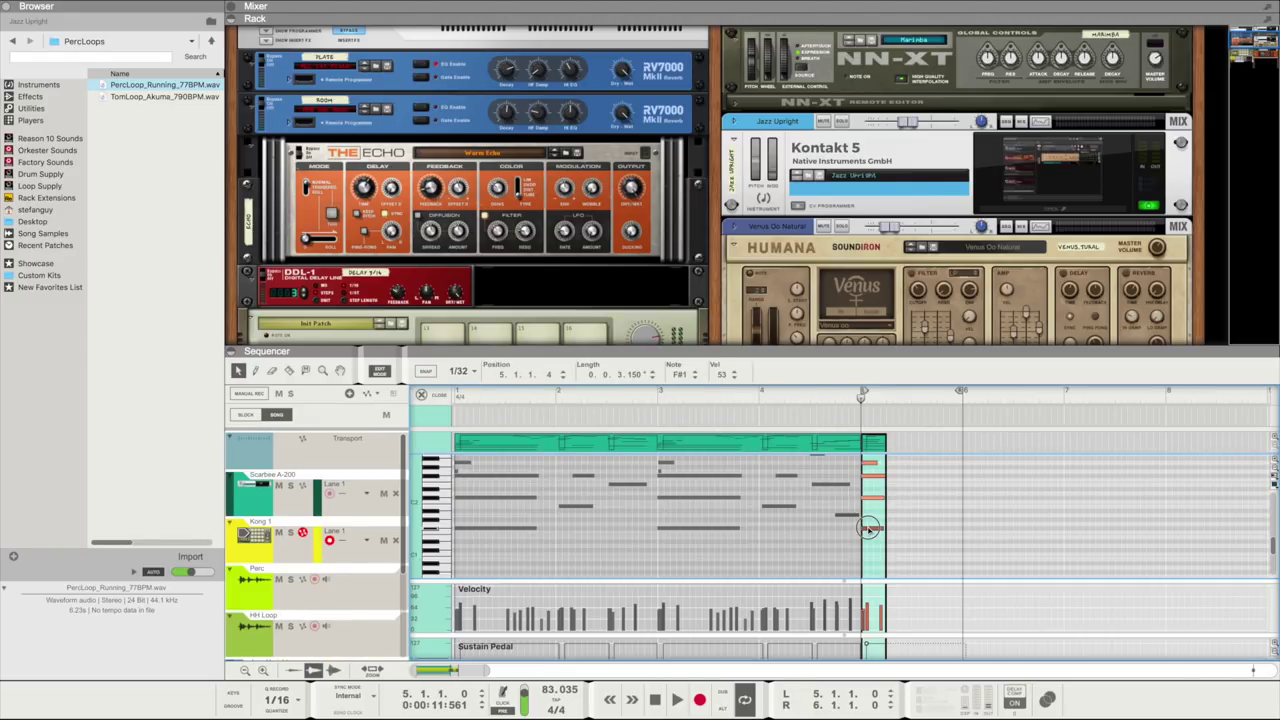
drag(868, 528, 871, 489)
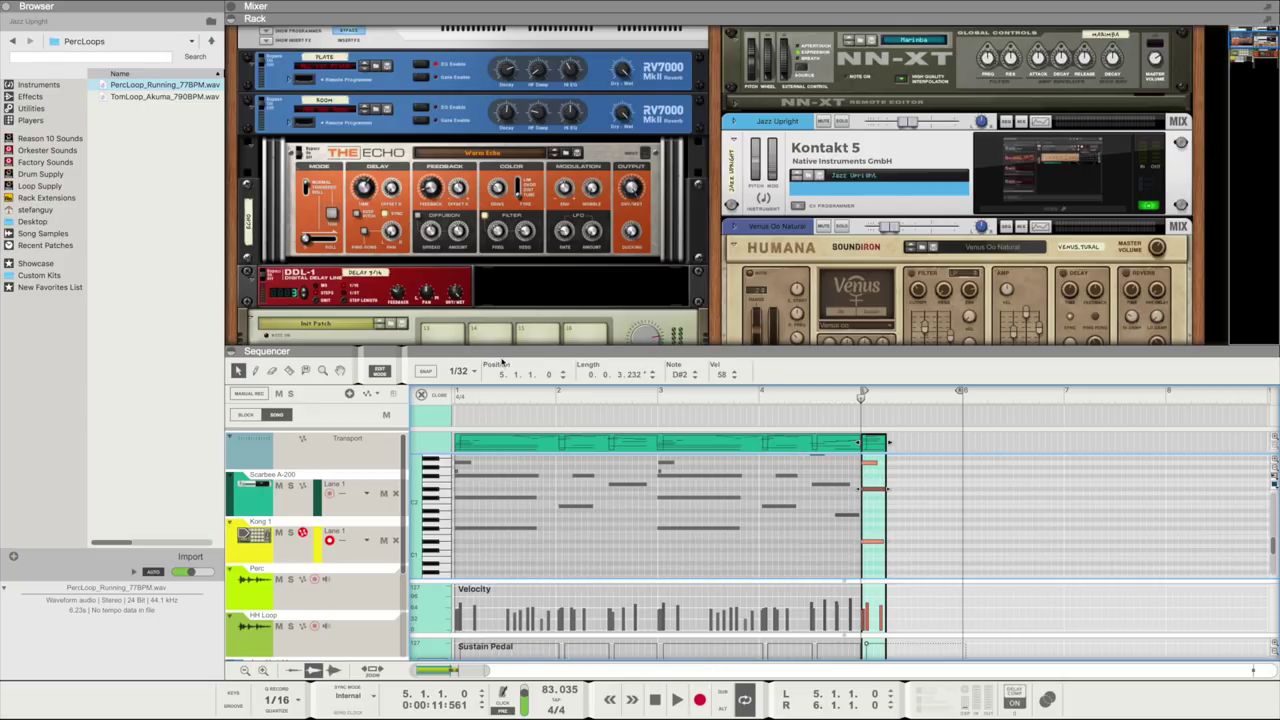
key(ctrl+e)
- Shift the last small Scarbee clip one beat later and play the turnaround
click(704, 500)
drag(704, 500, 720, 500)
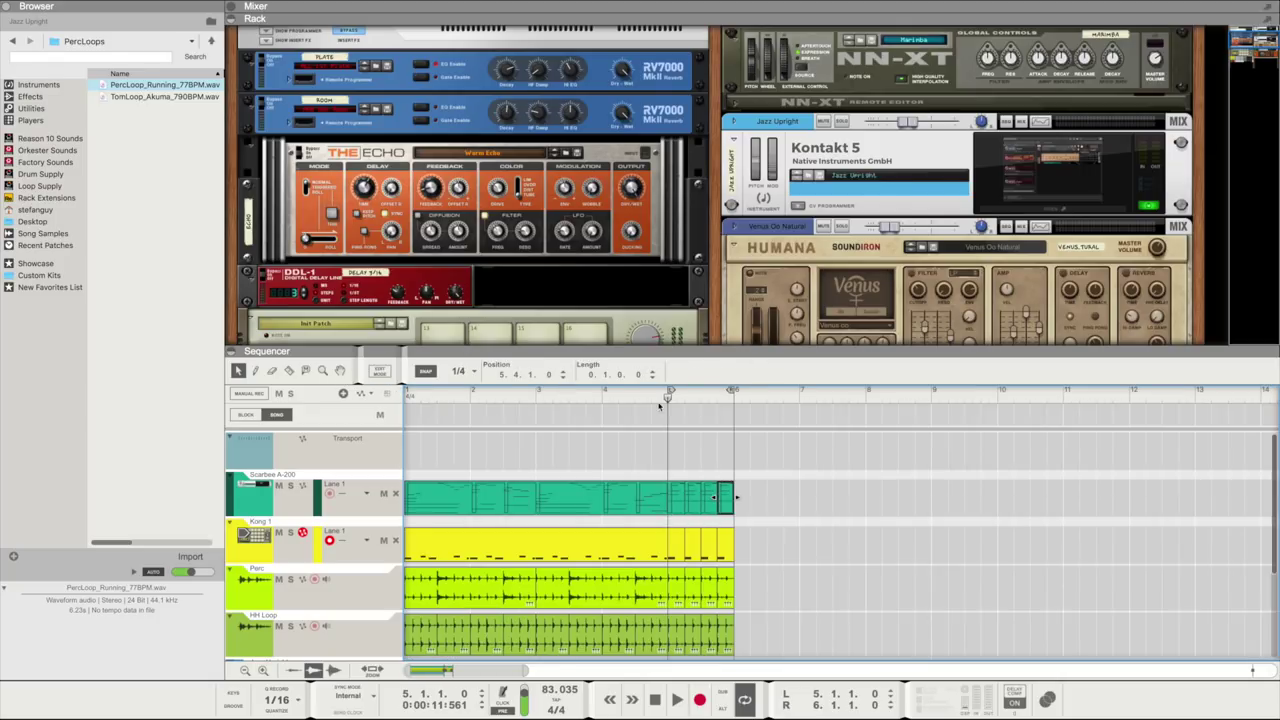
key(space)
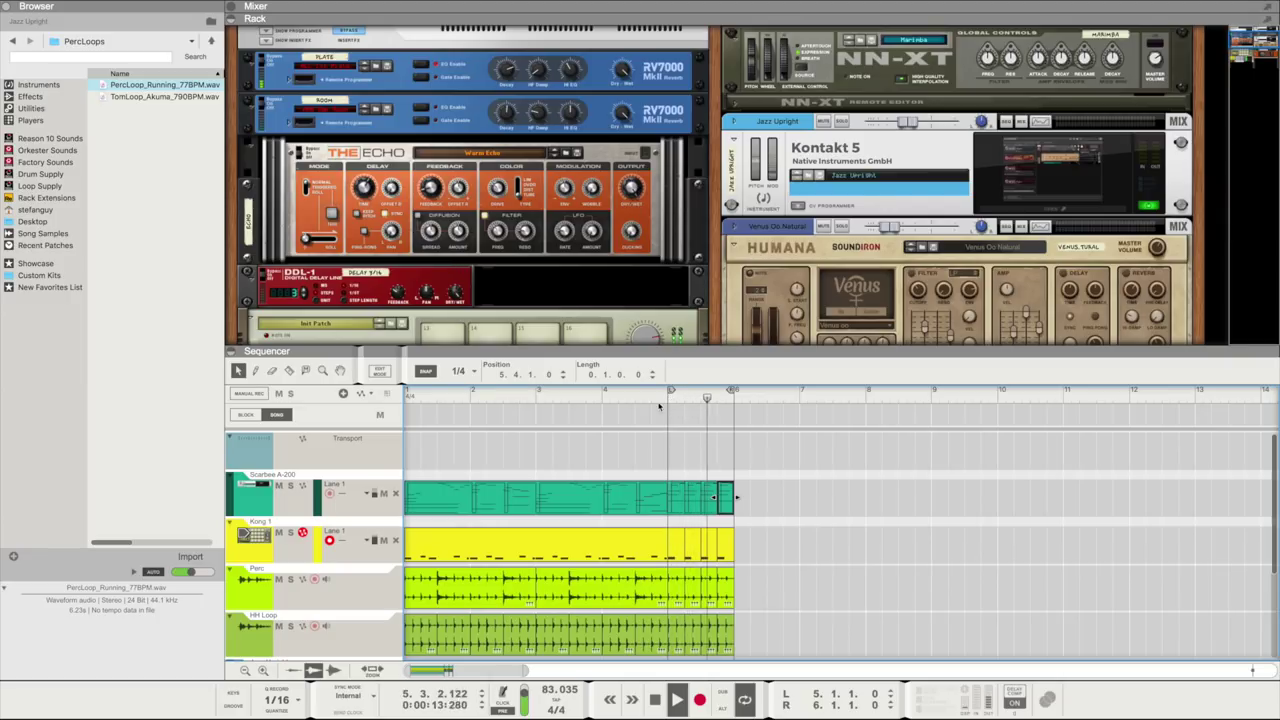
- Copy the drum and percussion clips to bars 6–10 and move the loop start to bar 1
key(space)
scroll(654, 631, down, 2)
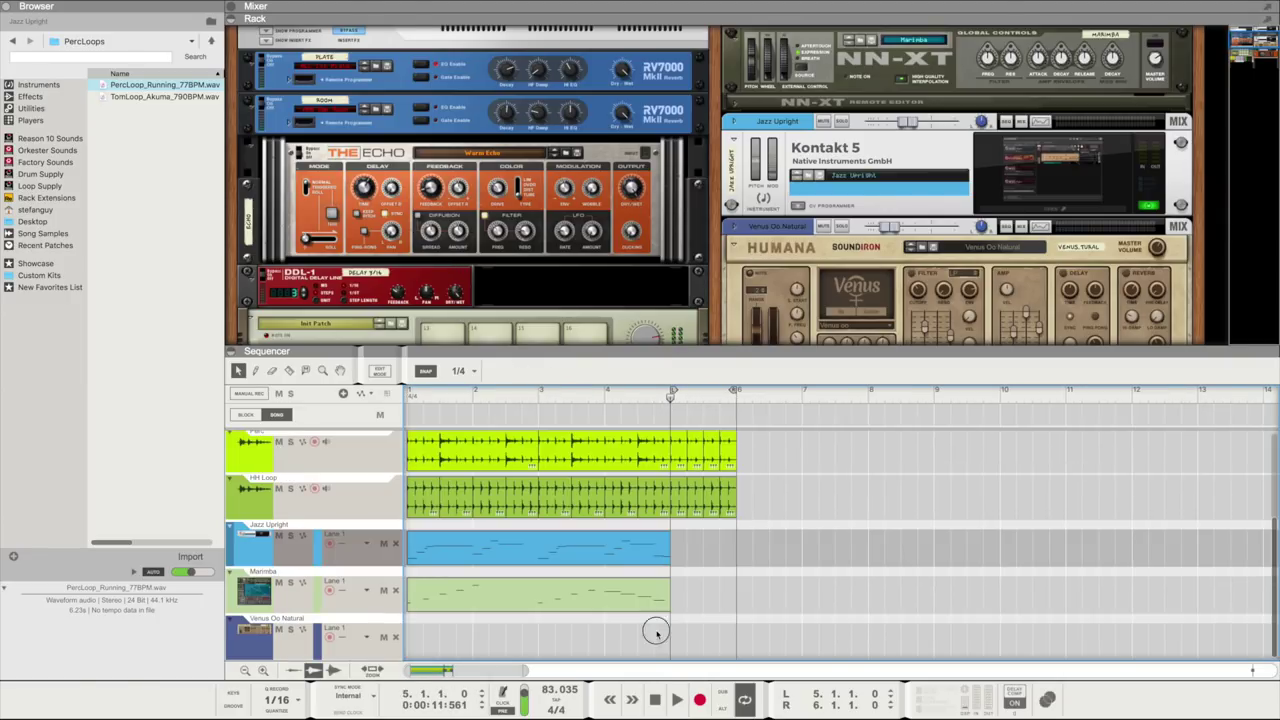
drag(654, 631, 409, 540)
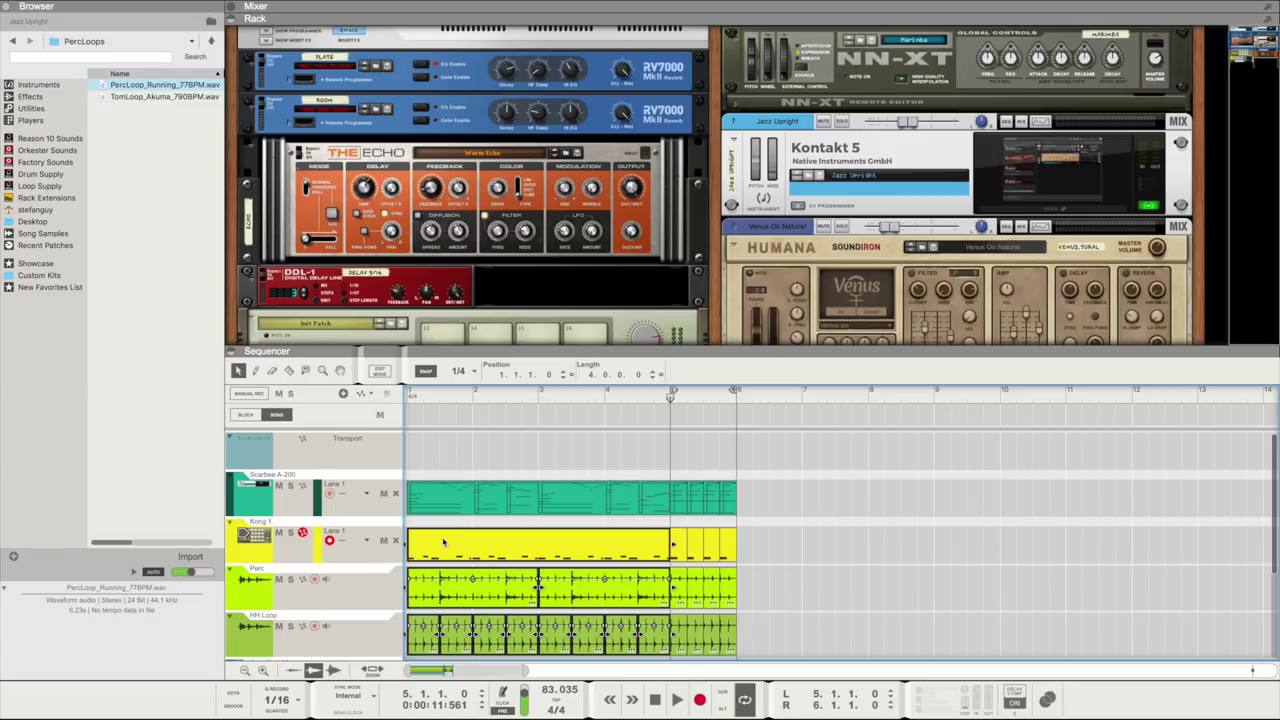
key(ctrl+d)
drag(738, 391, 990, 447)
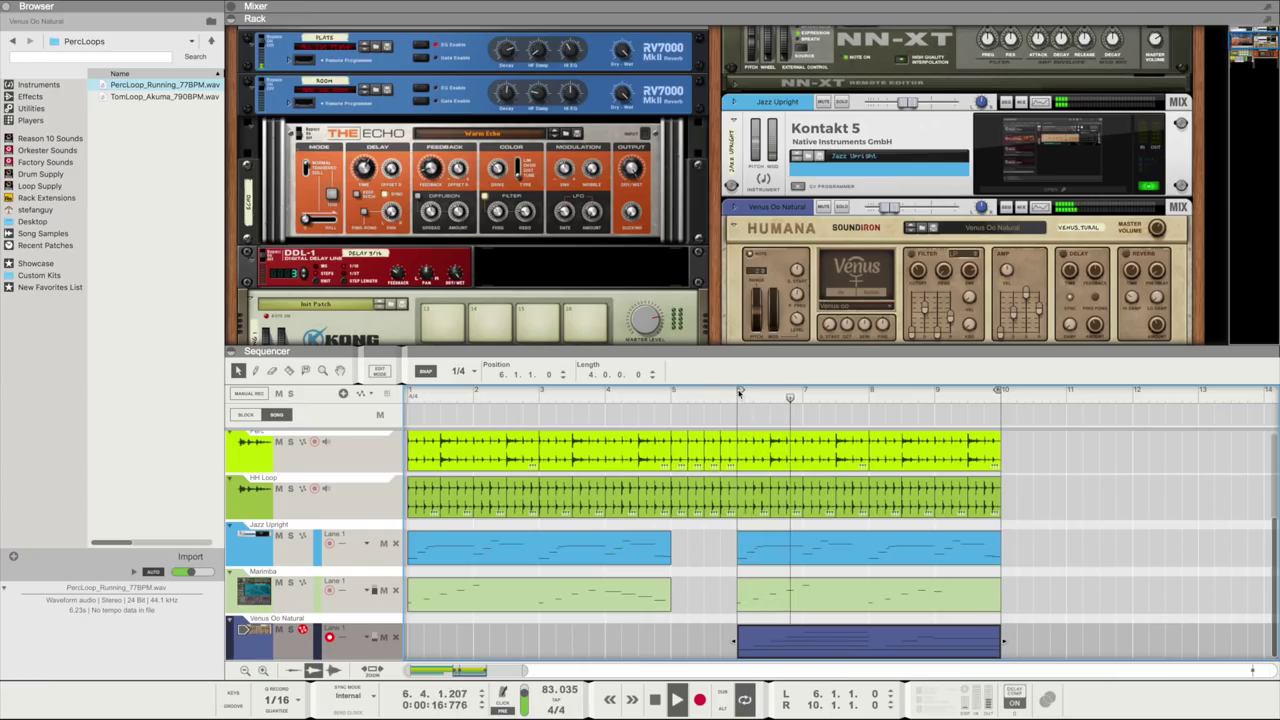
drag(739, 393, 413, 398)
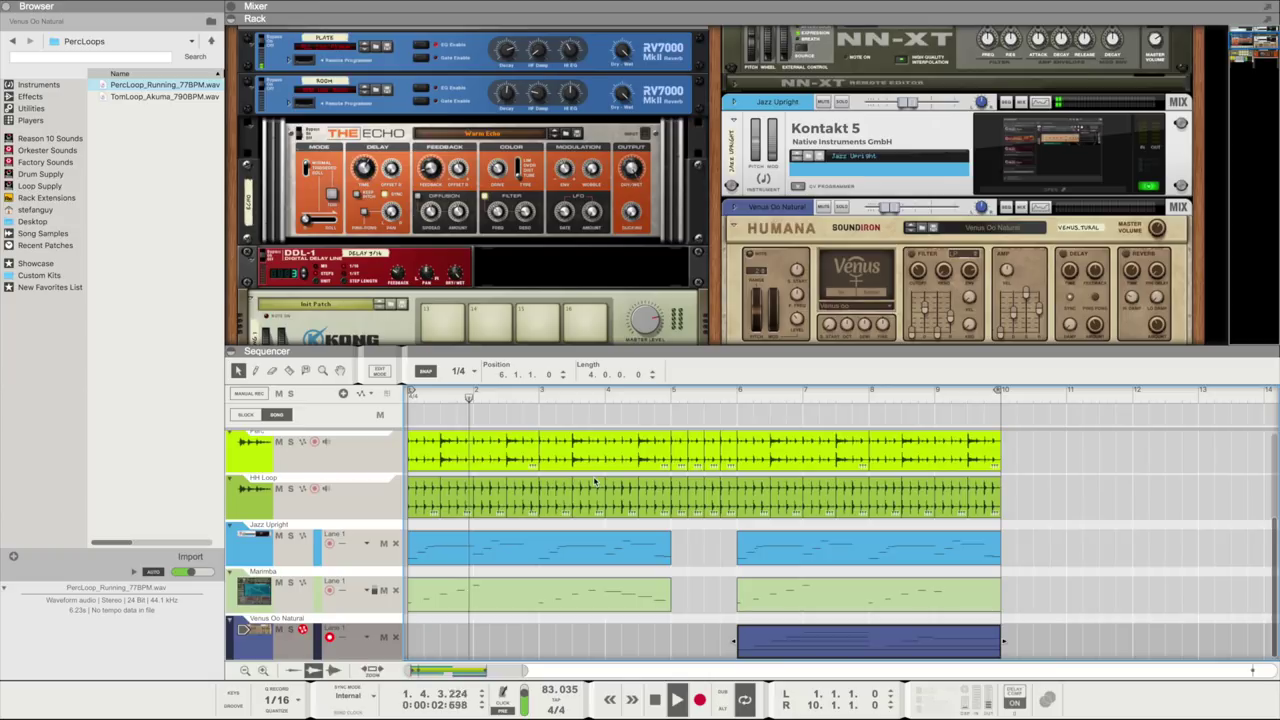
- Play the song through bars 1–10 while scrolling through the rack's devices
scroll(594, 482, up, 5)
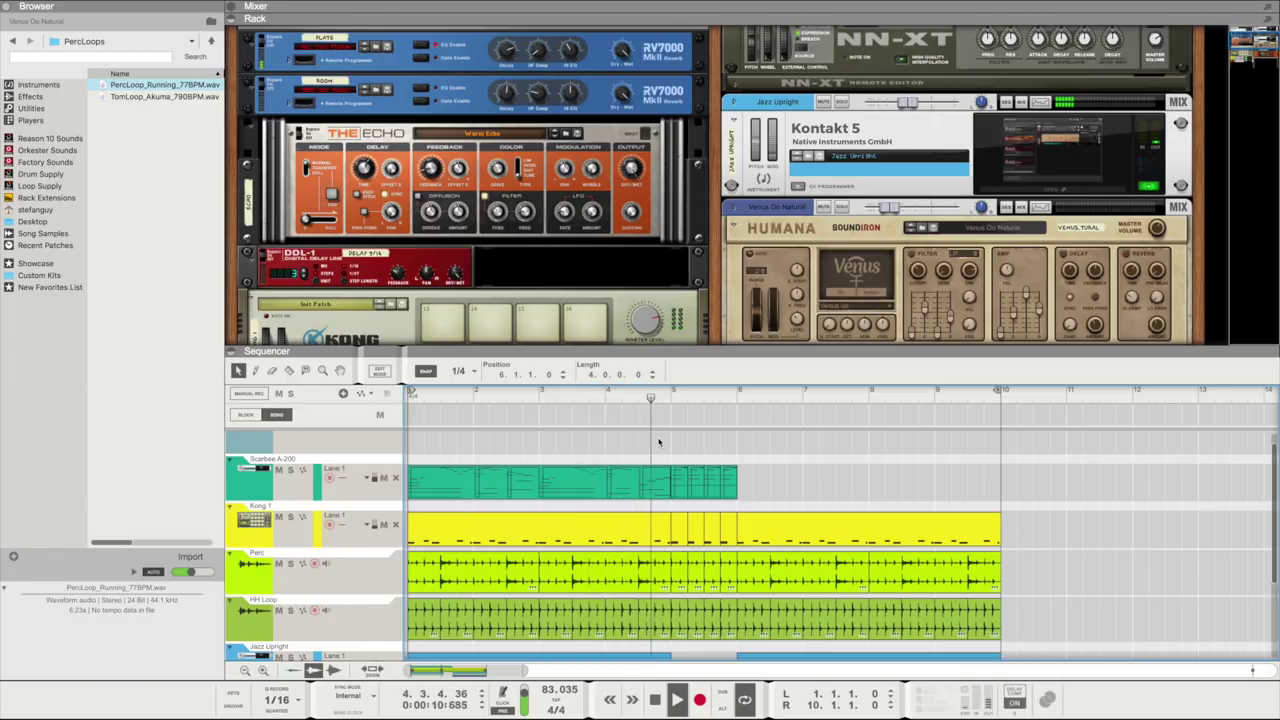
scroll(708, 212, down, 4)
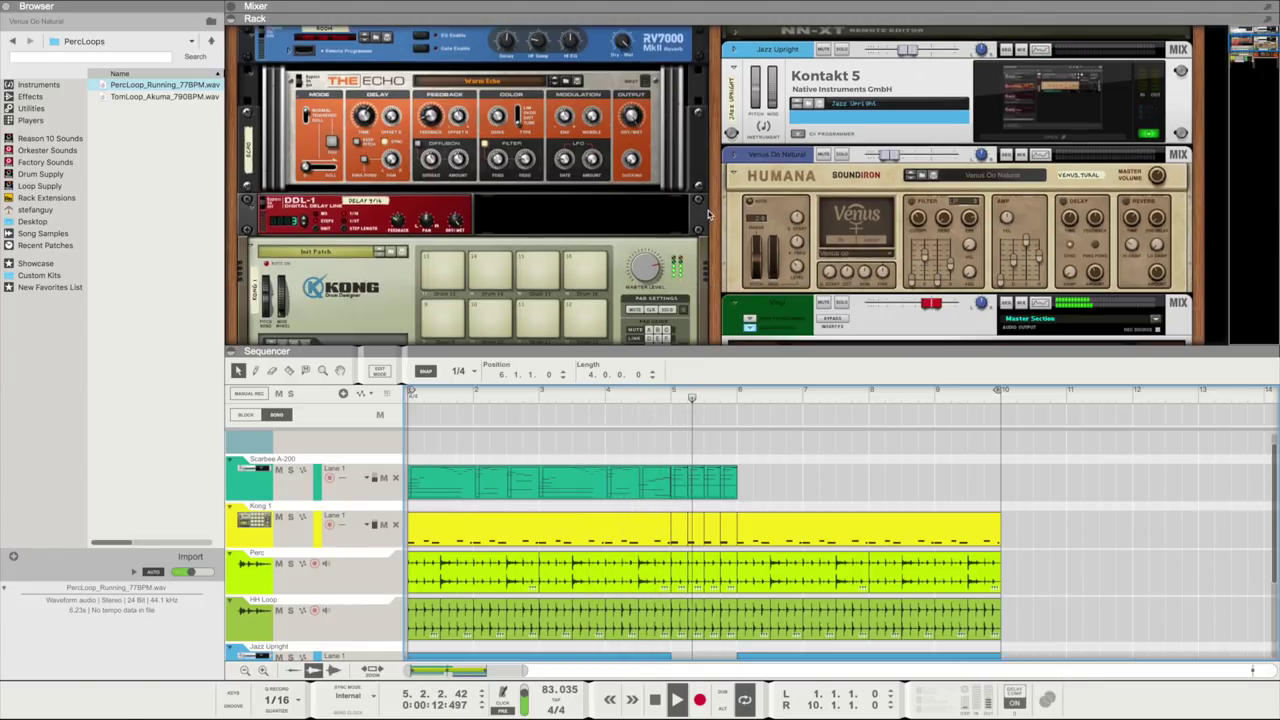
scroll(708, 212, down, 4)
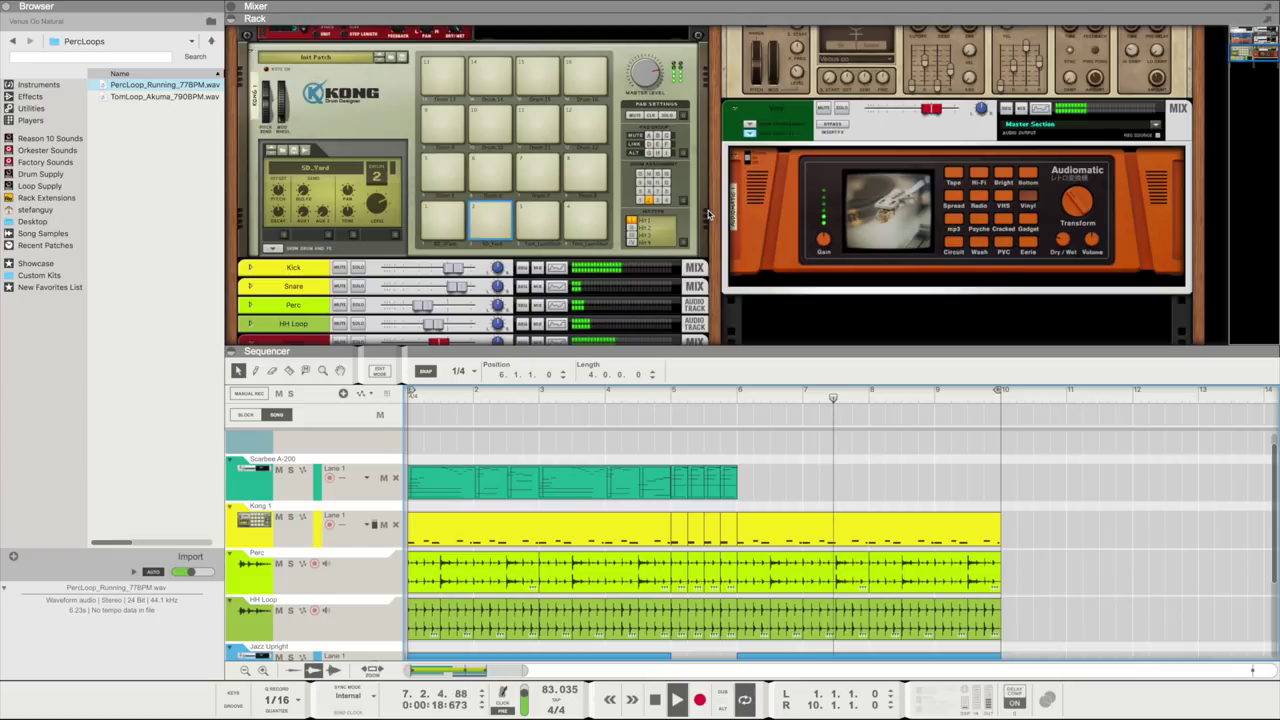
scroll(708, 212, up, 4)
scroll(708, 212, up, 2)
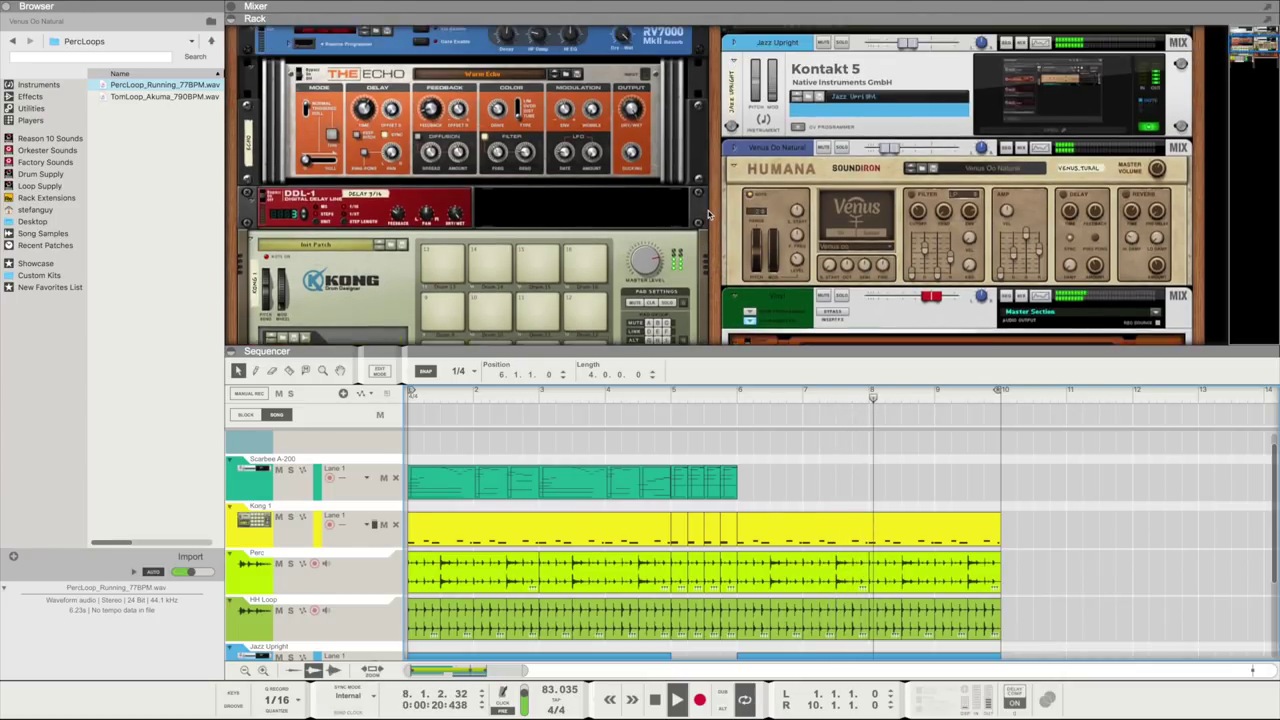
scroll(708, 212, up, 3)
scroll(708, 212, up, 1)
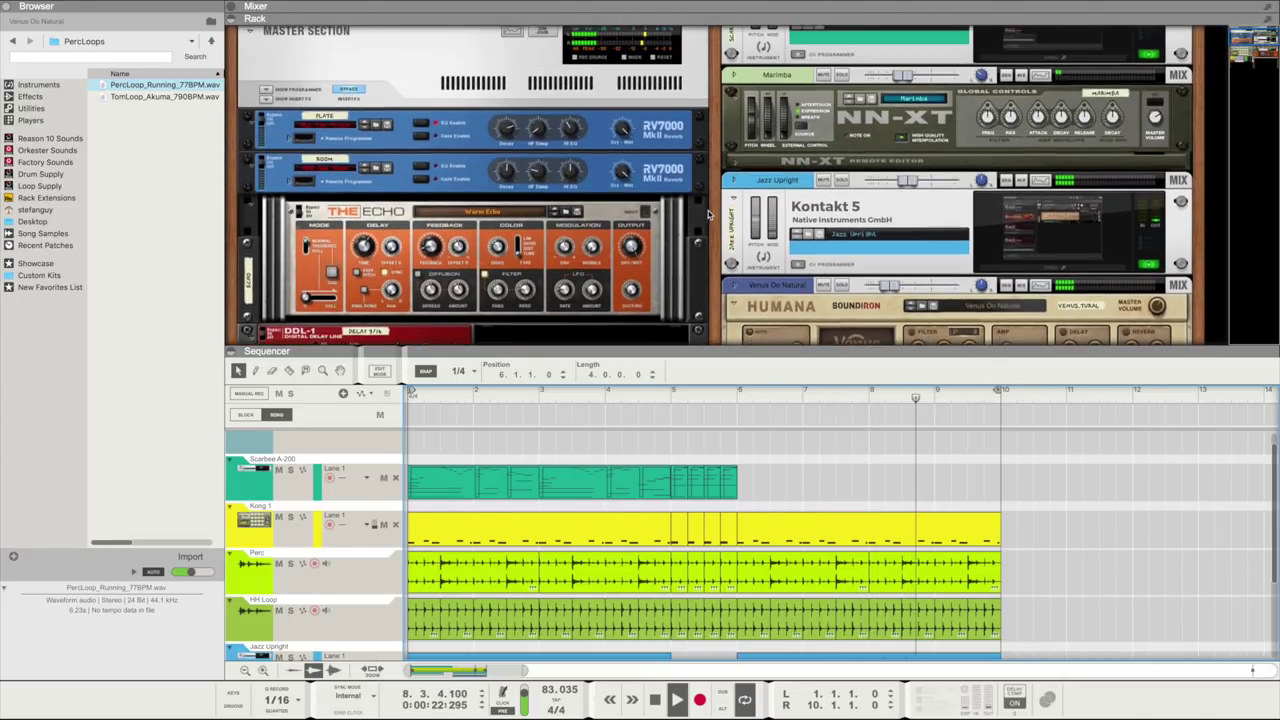